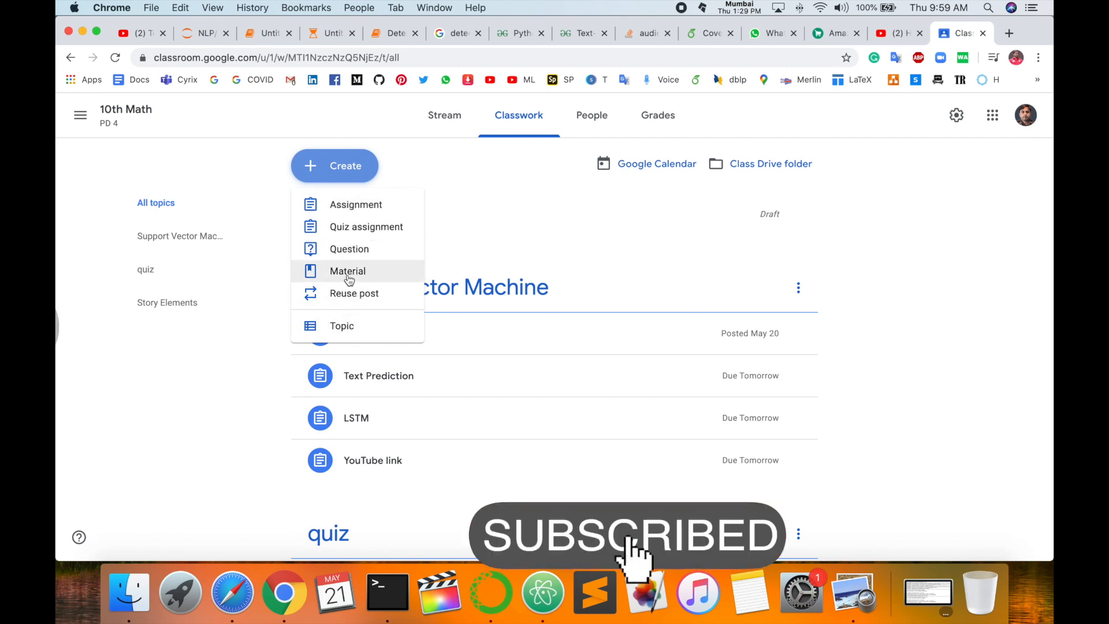
- Start a new classwork material for the 10th Math class and title it "Syllabus"
click(349, 274)
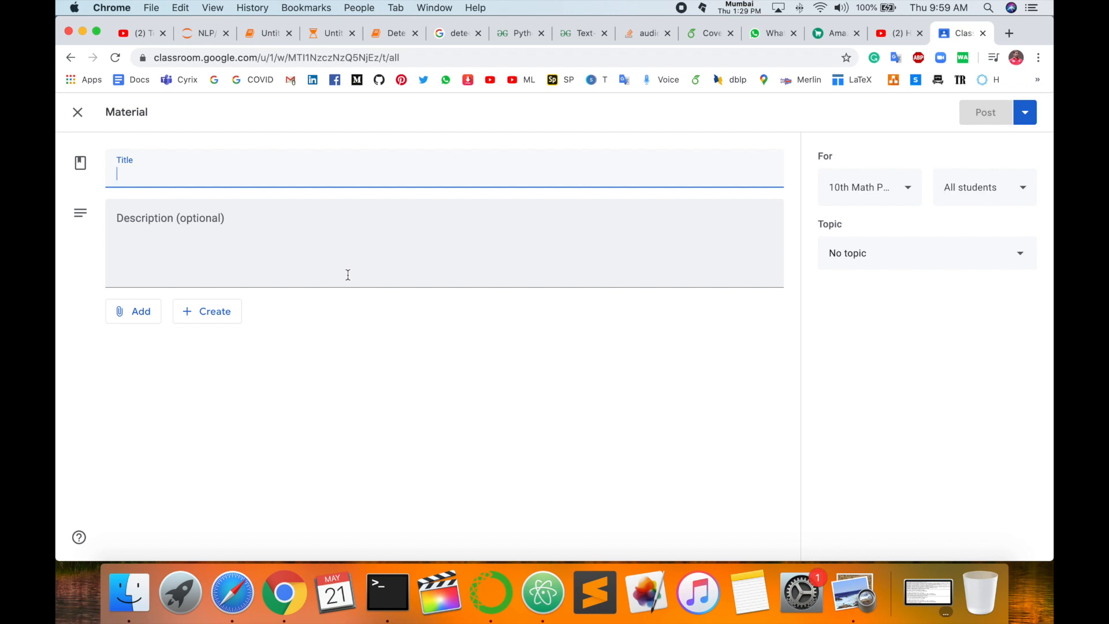
text(Sy)
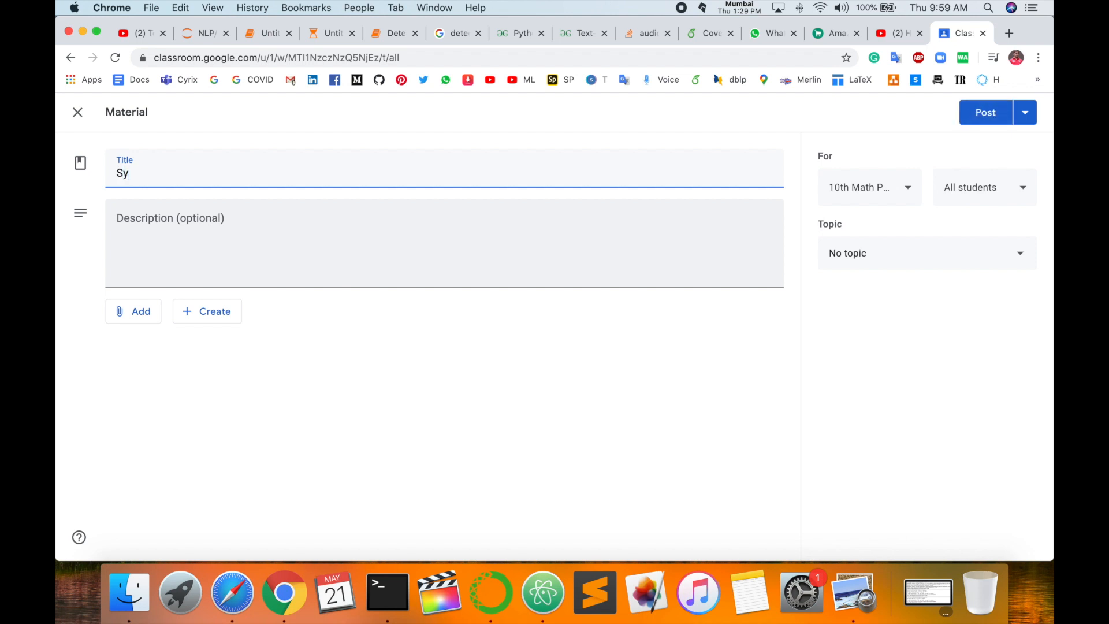
text(llabus)
click(160, 217)
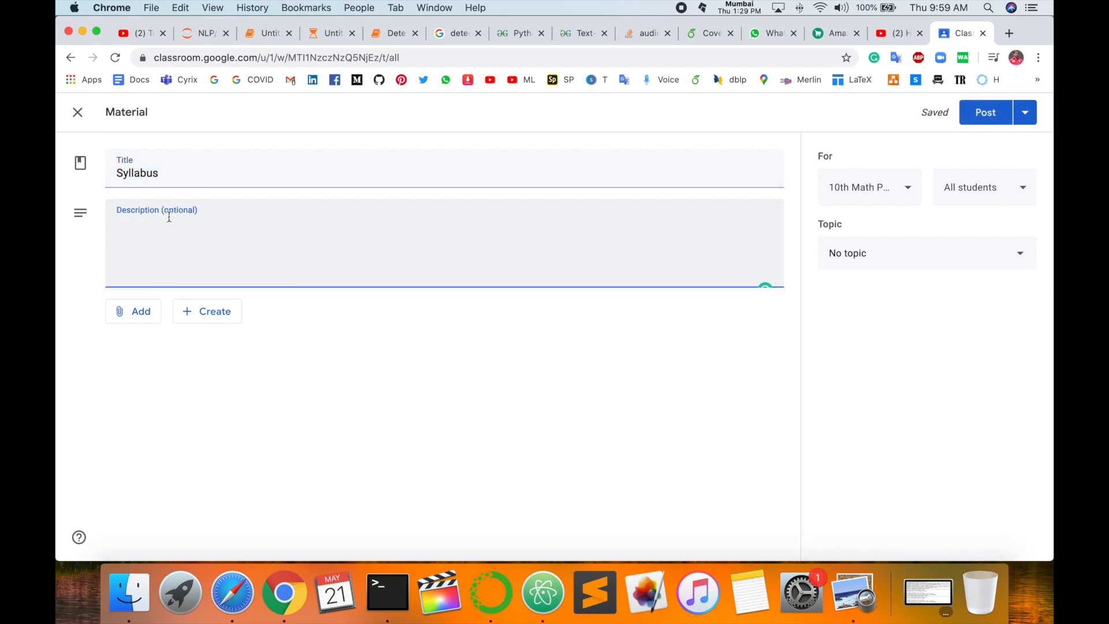
- Upload Syllabus.pdf from the computer's Desktop folder as an attachment to the material
click(145, 318)
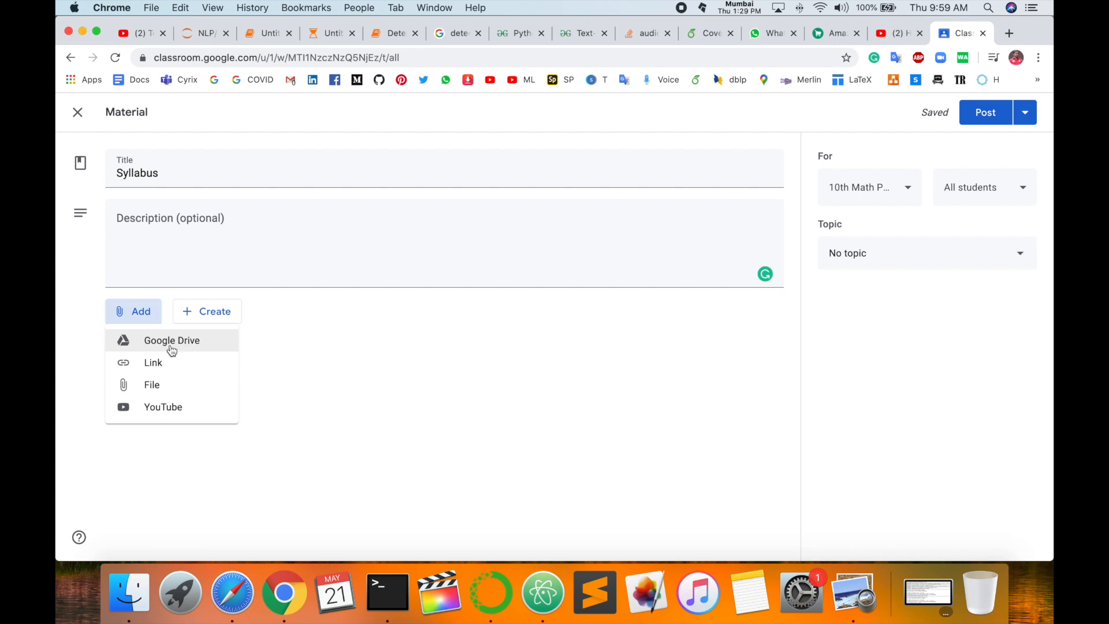
click(157, 384)
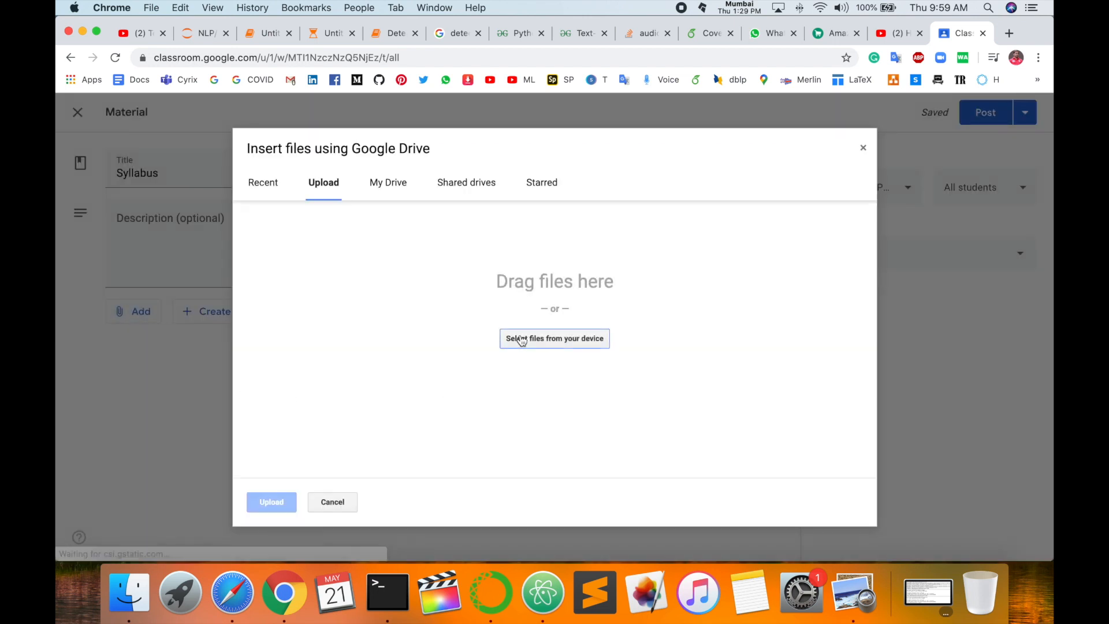
click(525, 343)
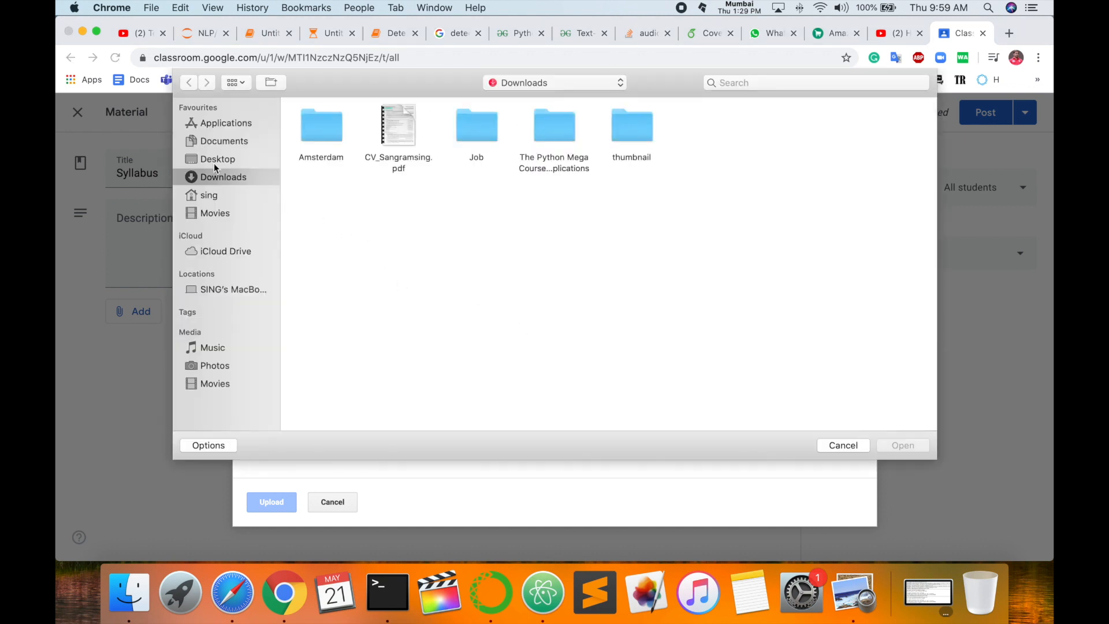
click(215, 160)
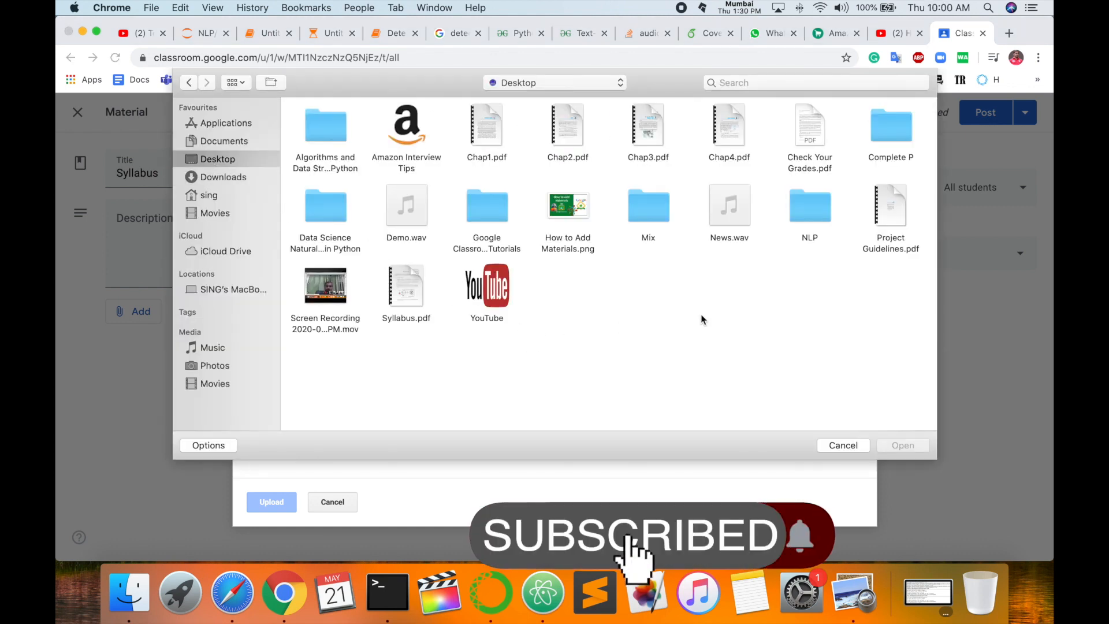
click(411, 280)
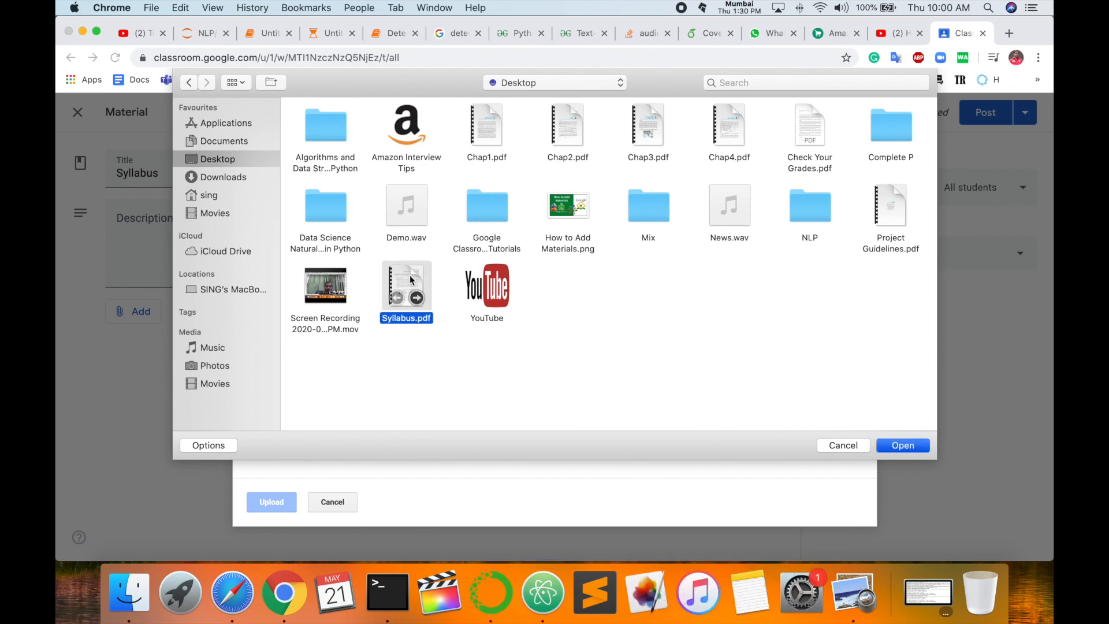
double_click(411, 280)
click(272, 501)
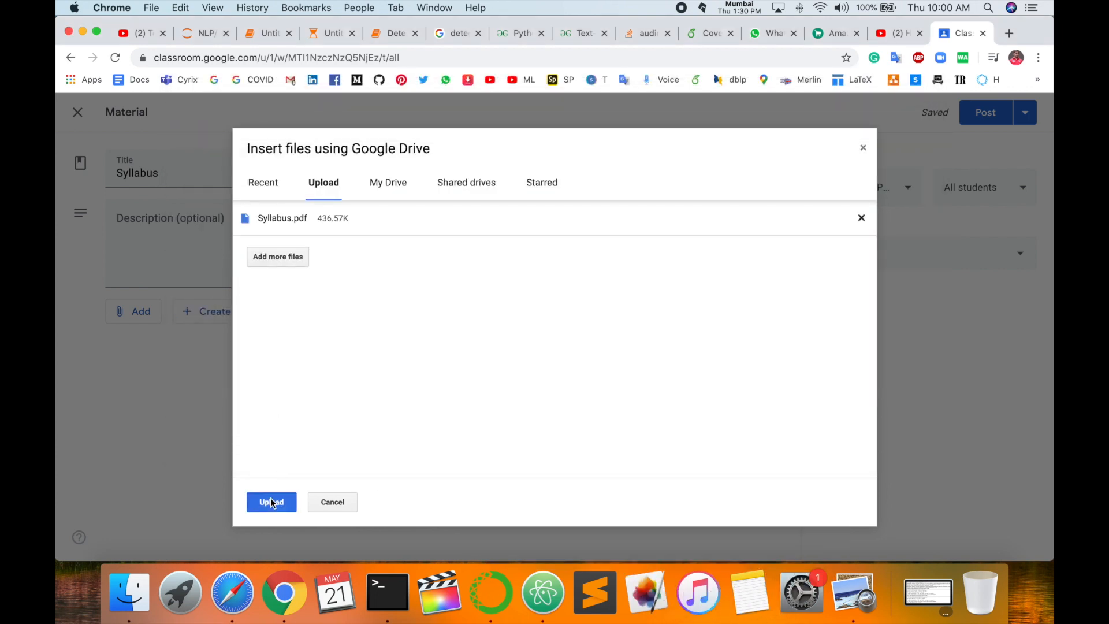
- Create a topic named "Material" for the Syllabus material and post it to all students
click(900, 260)
click(884, 289)
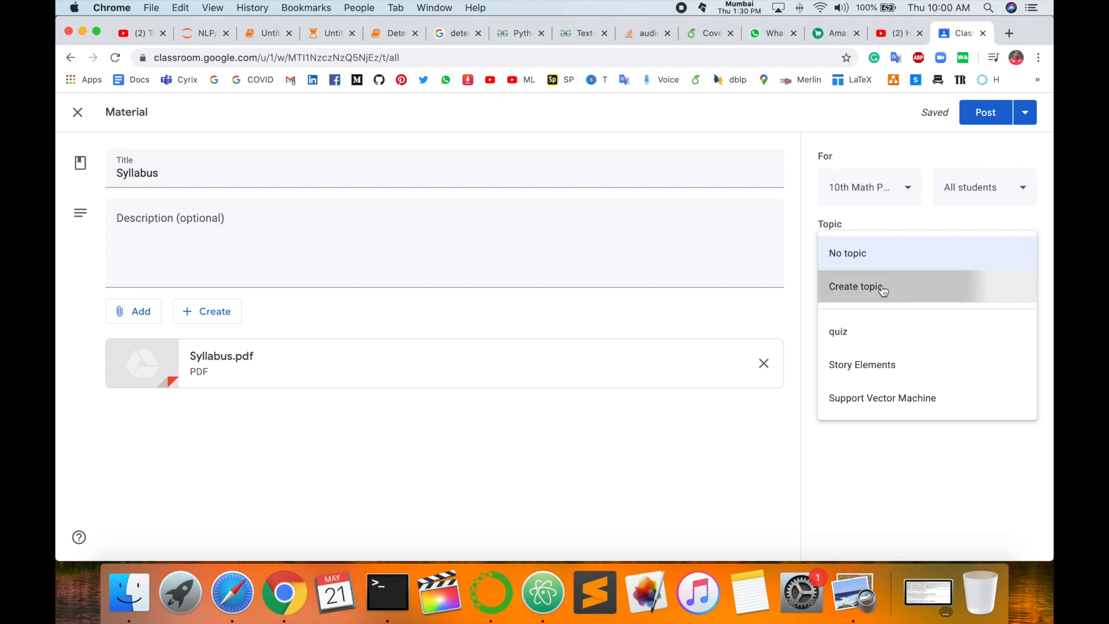
text(Material)
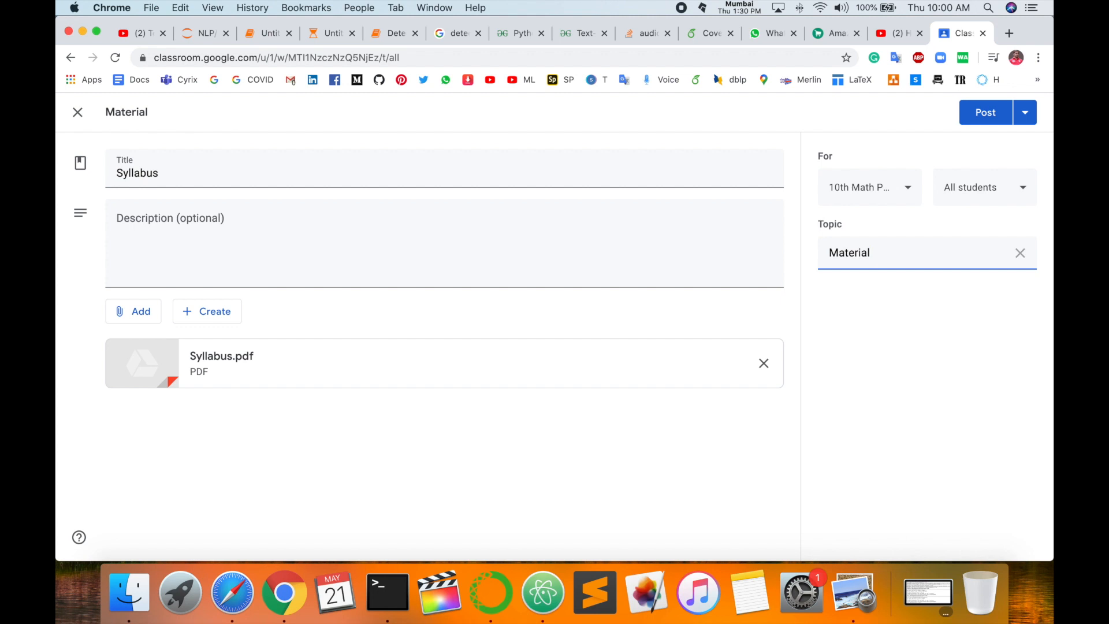
click(972, 325)
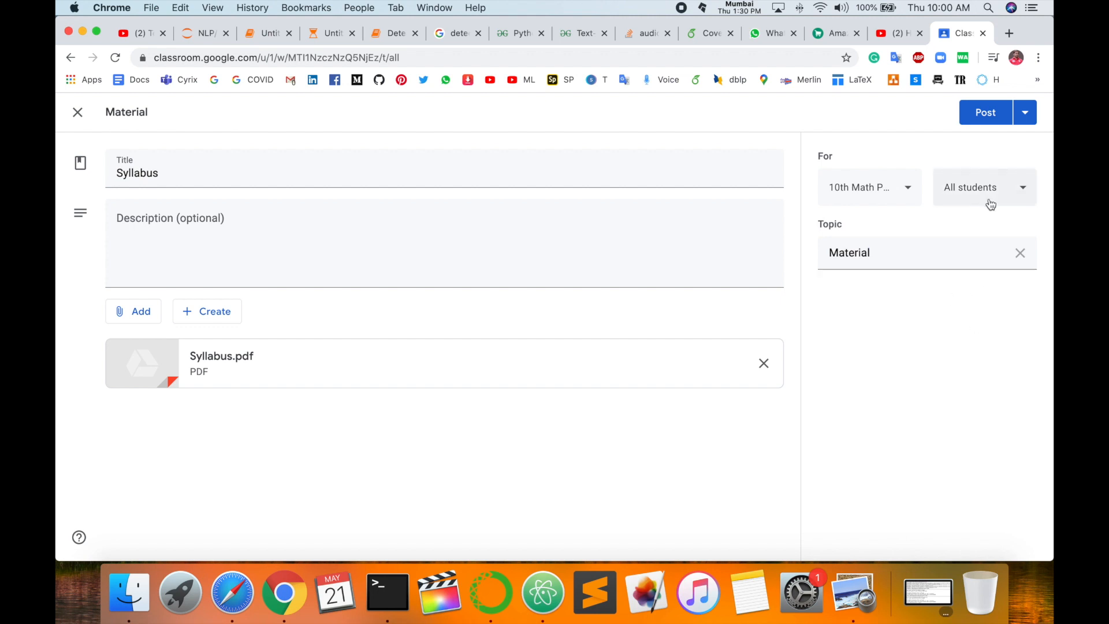
click(995, 200)
click(995, 199)
click(980, 115)
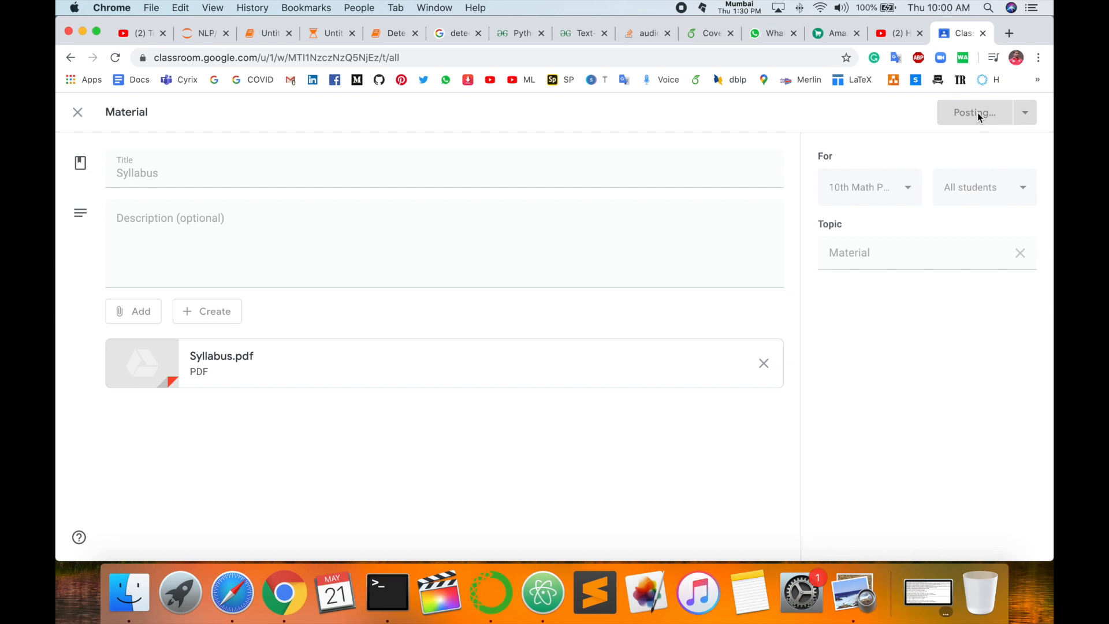
- Start another classwork material and title it "Math Chapters"
click(334, 165)
click(354, 272)
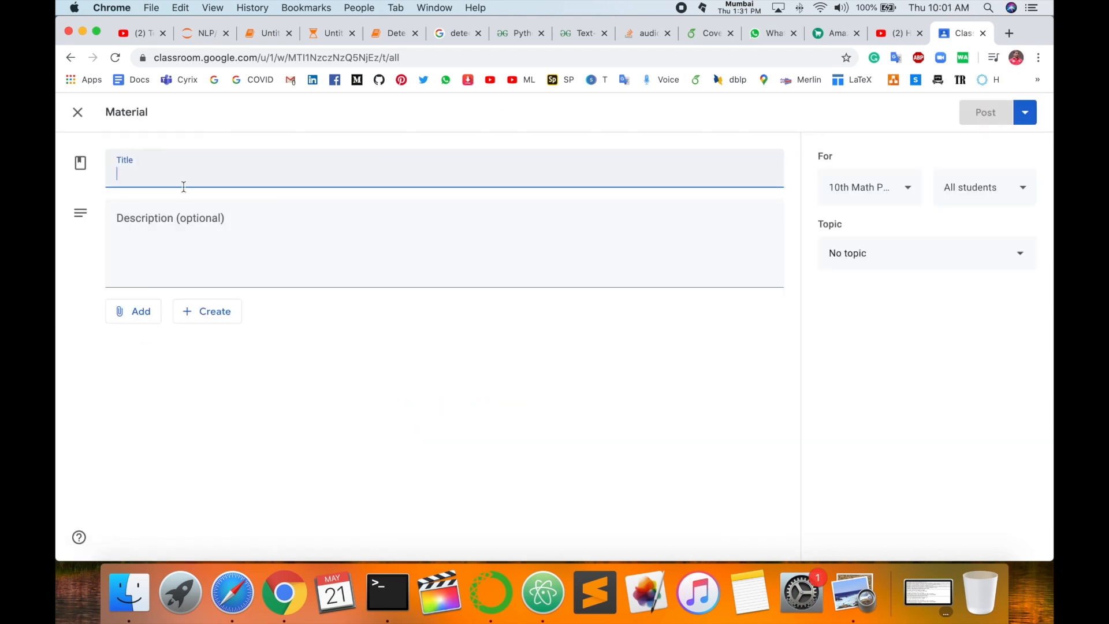
text(Math Cha)
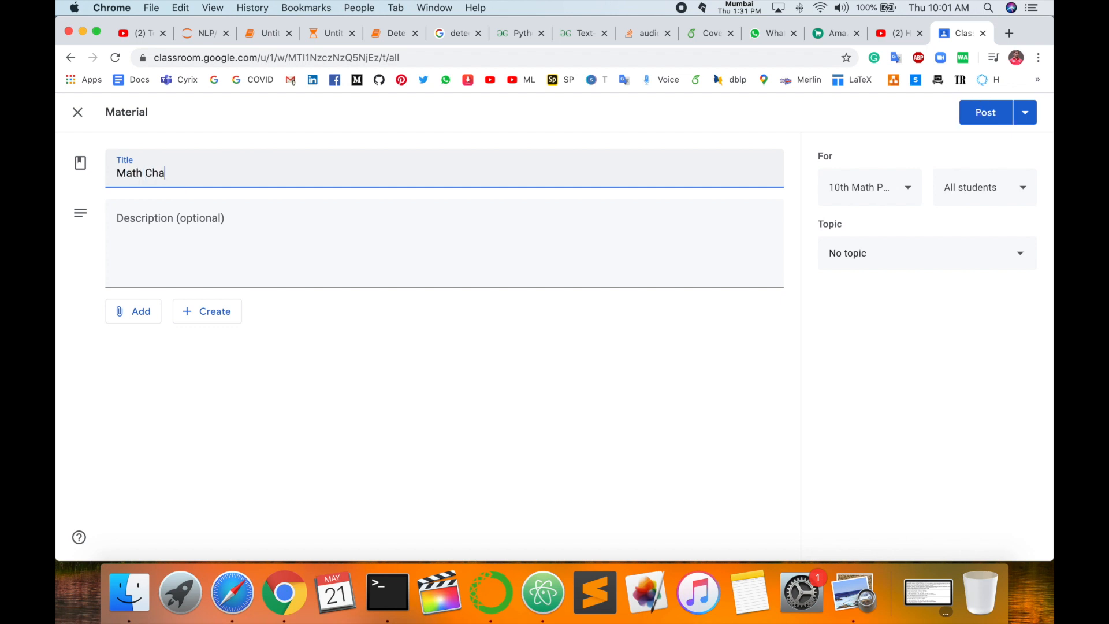
text(pters)
- Upload Chap1.pdf, Chap2.pdf, Chap3.pdf and Chap4.pdf from the Desktop folder as attachments to the material
click(138, 311)
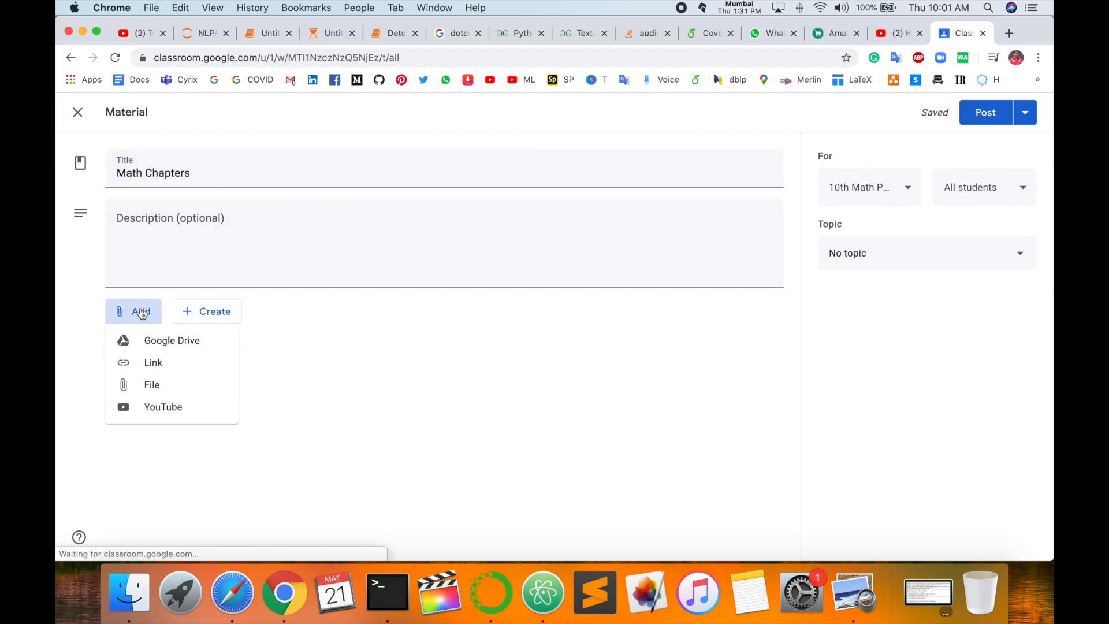
click(173, 378)
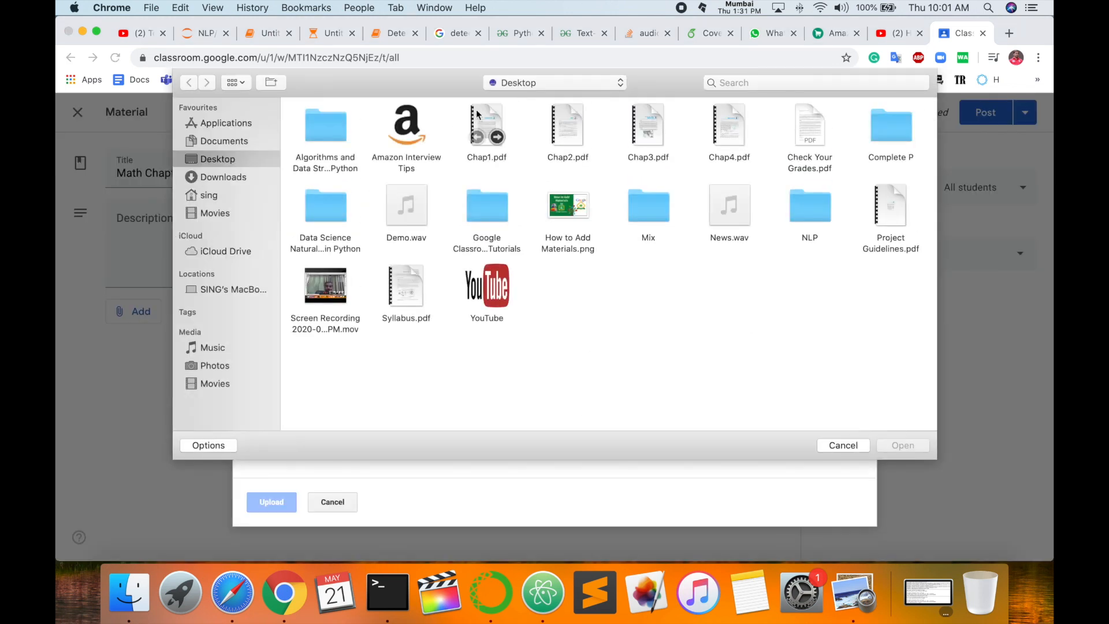
click(478, 116)
super+click(562, 119)
super+click(645, 118)
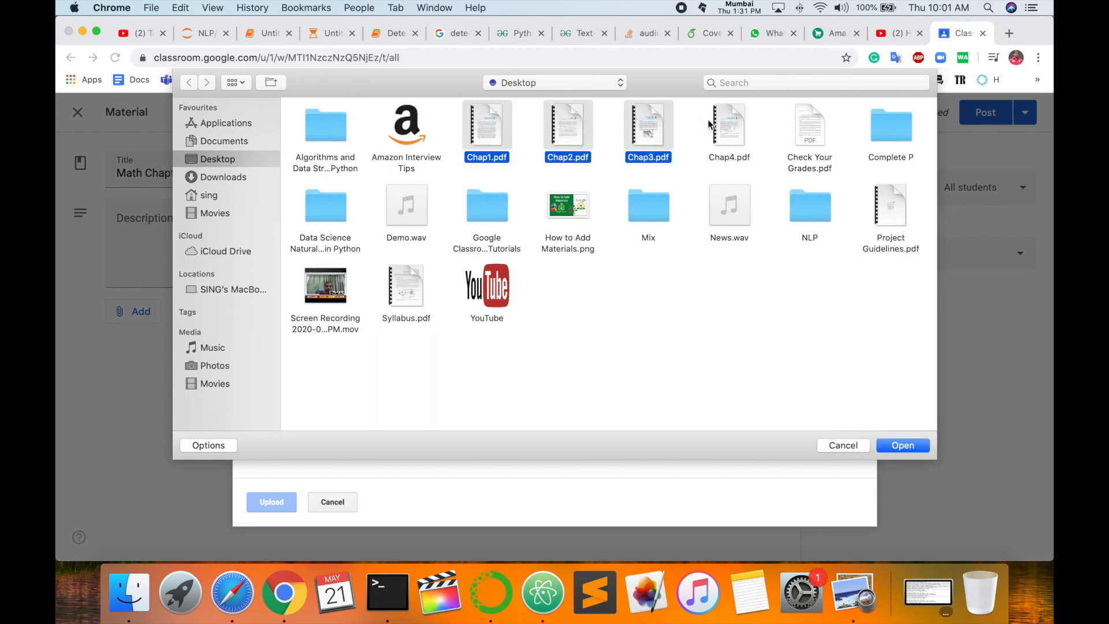
super+click(728, 117)
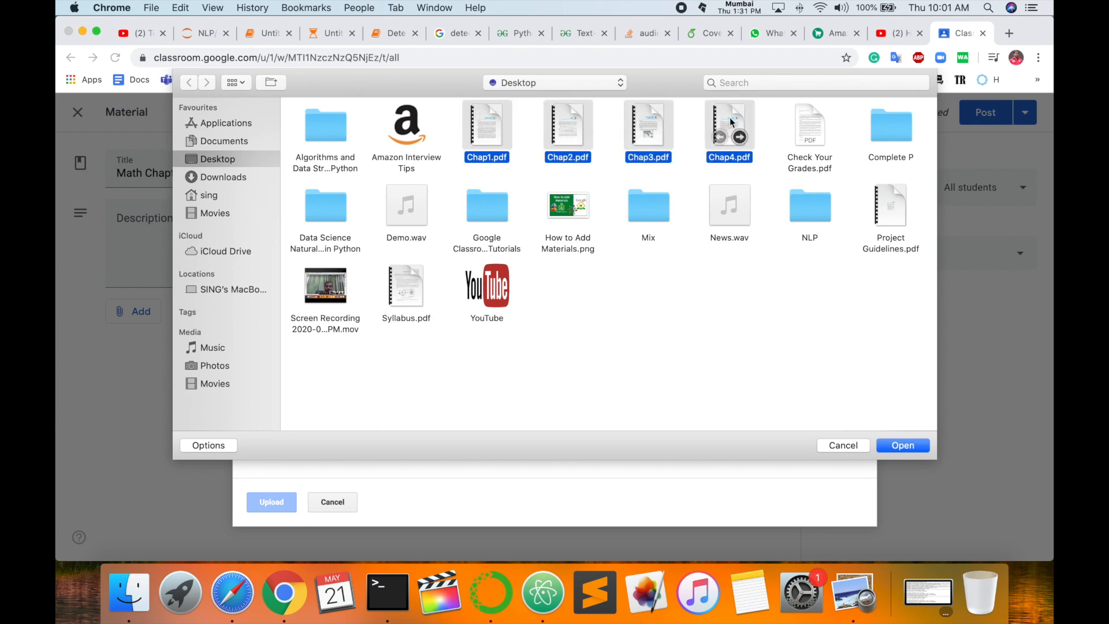
click(902, 444)
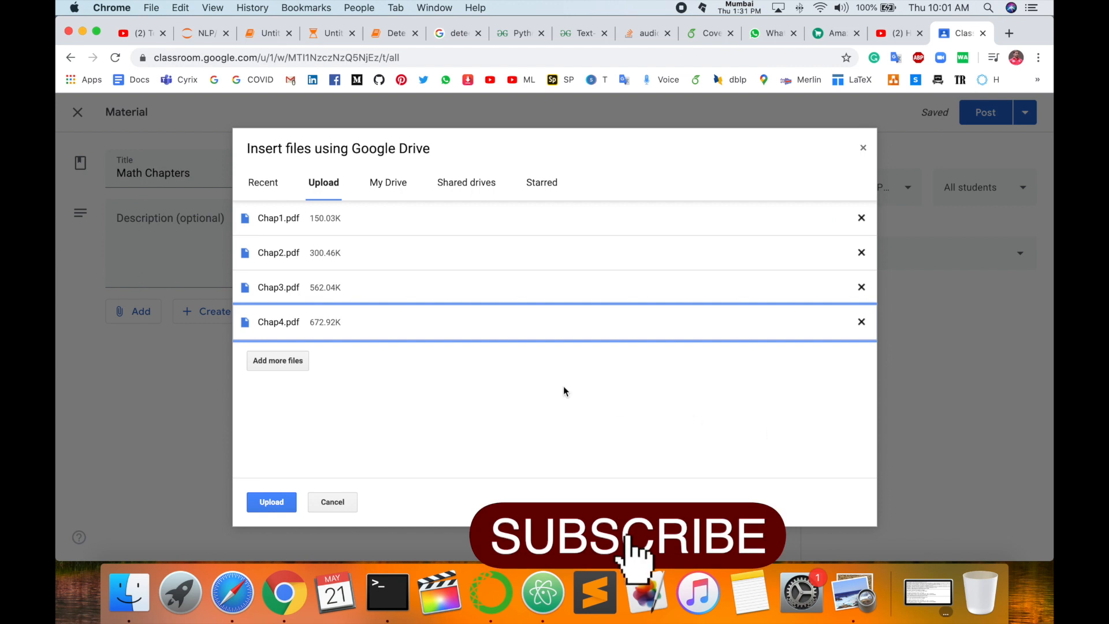
click(278, 503)
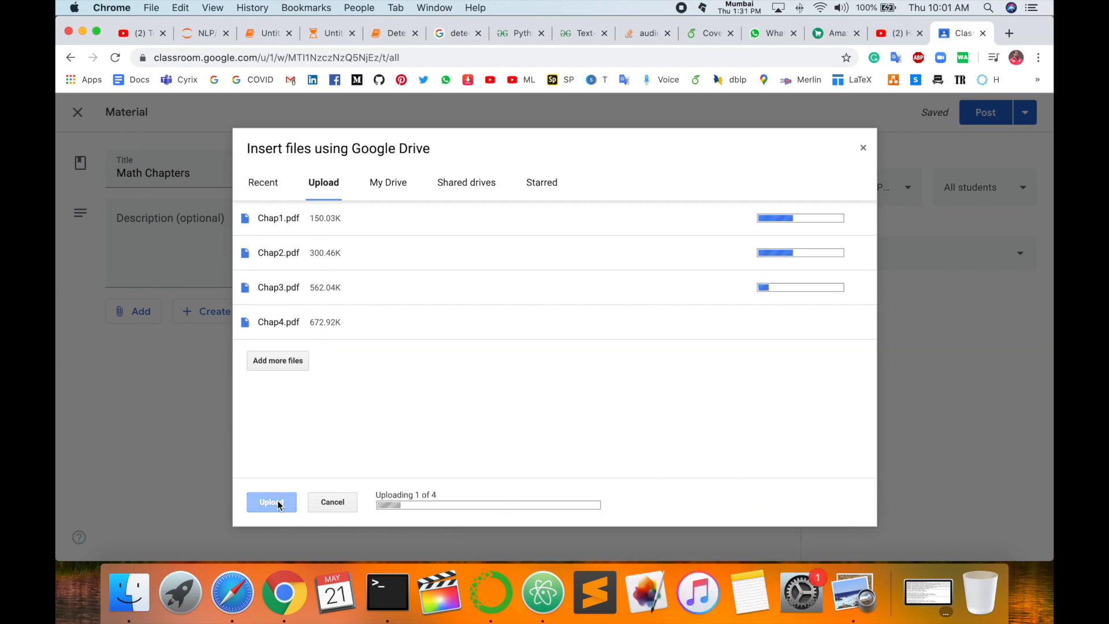
- Assign the Math Chapters material to the existing "Material" topic and post it
scroll(313, 449, down, 1)
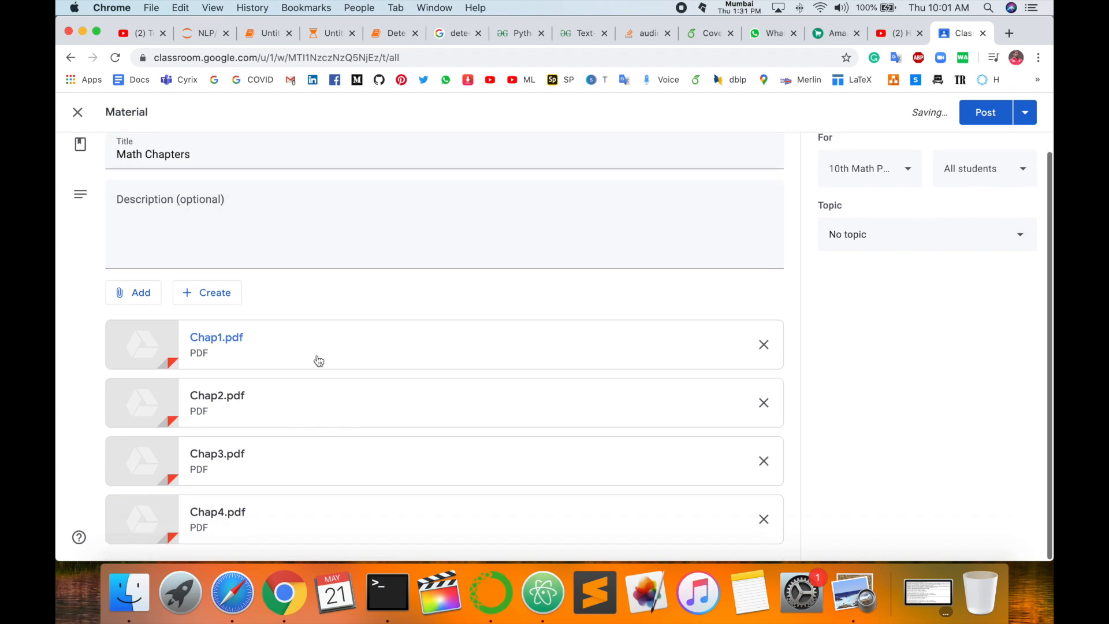
scroll(339, 471, up, 1)
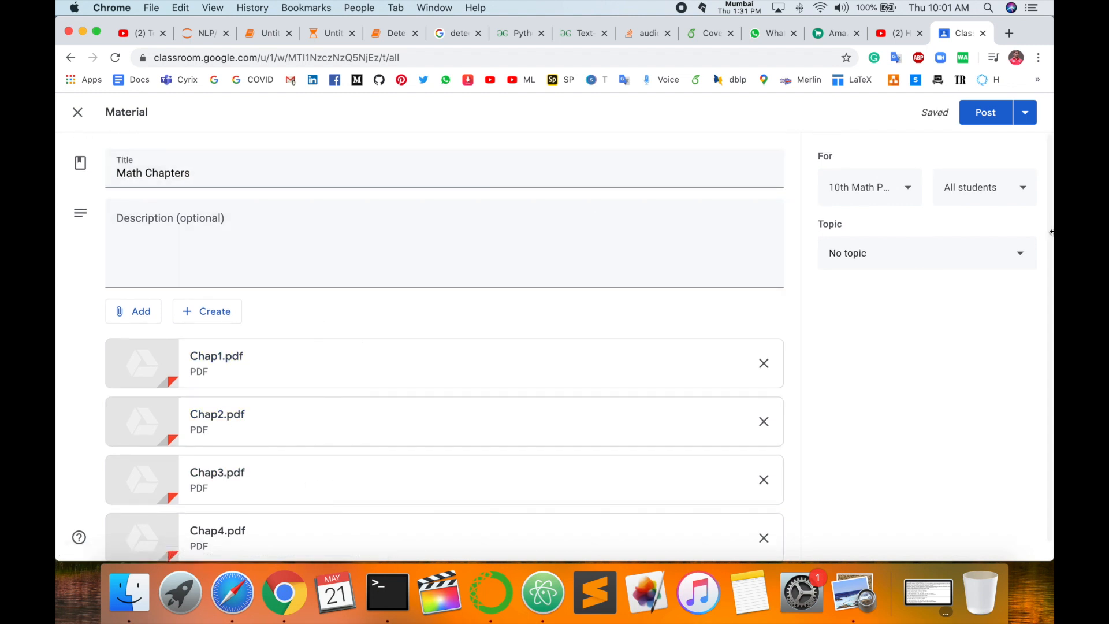
click(939, 260)
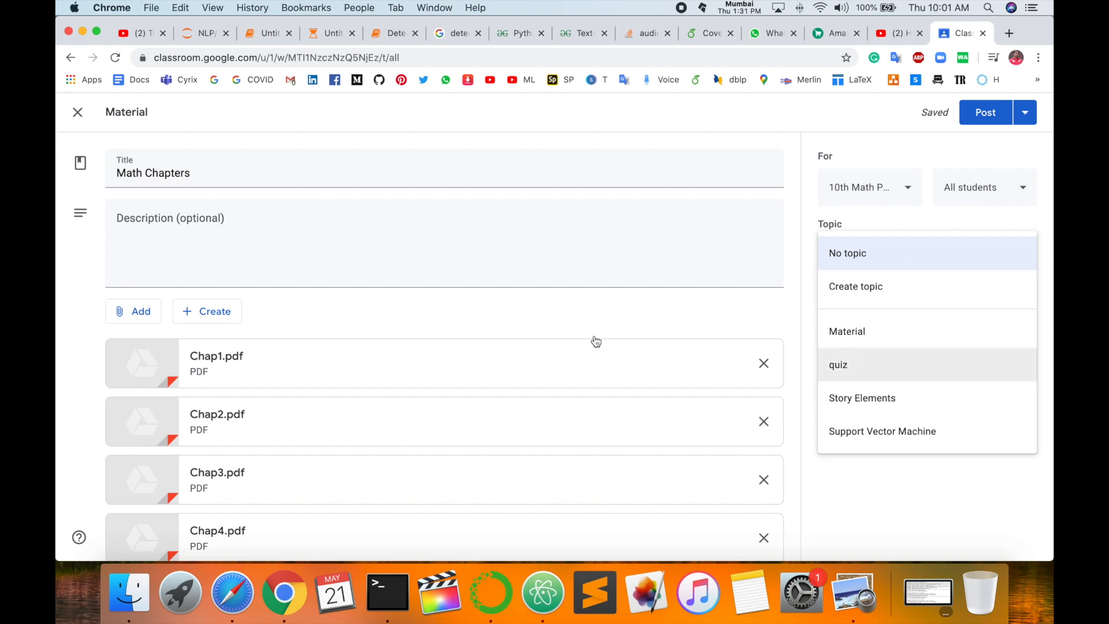
click(843, 329)
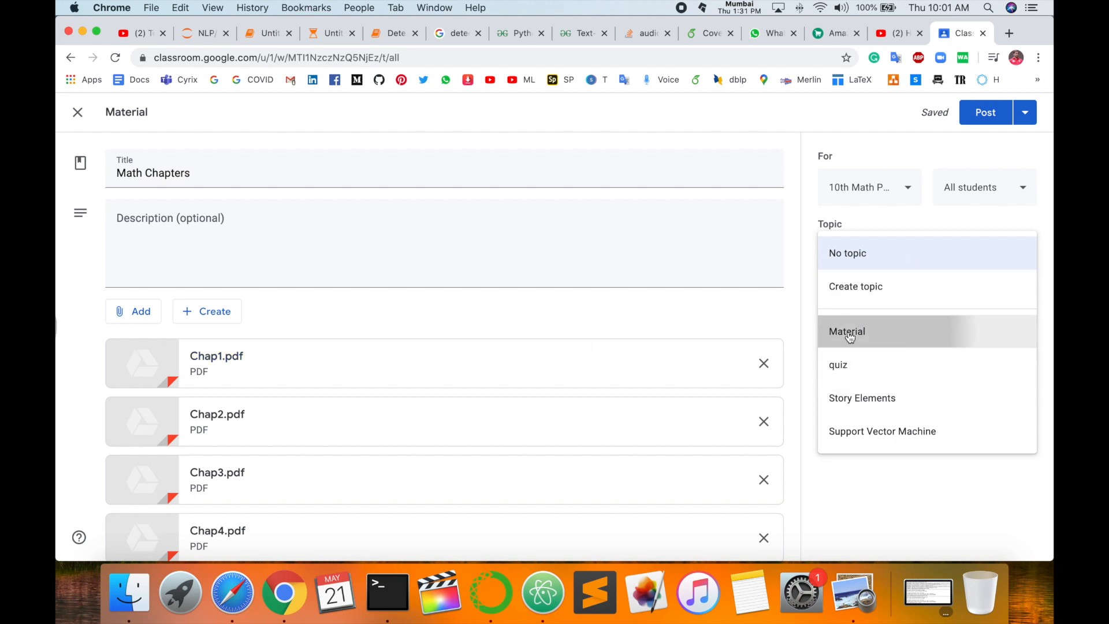
click(985, 112)
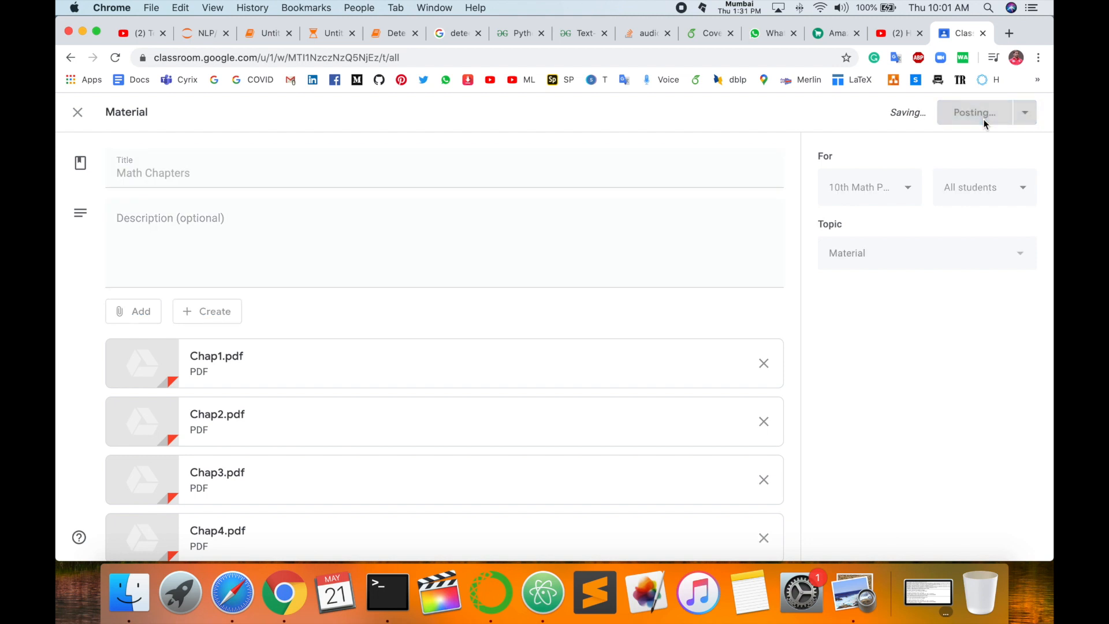
- Expand the posted Math Chapters entry to check its attached files, and collapse it again
click(365, 295)
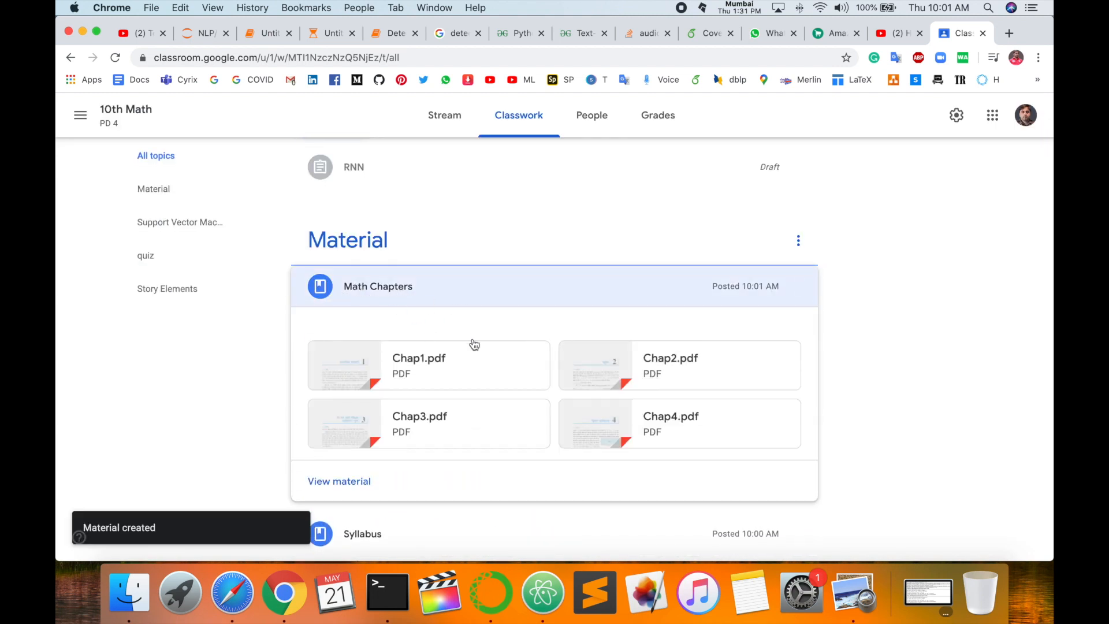
scroll(470, 346, down, 3)
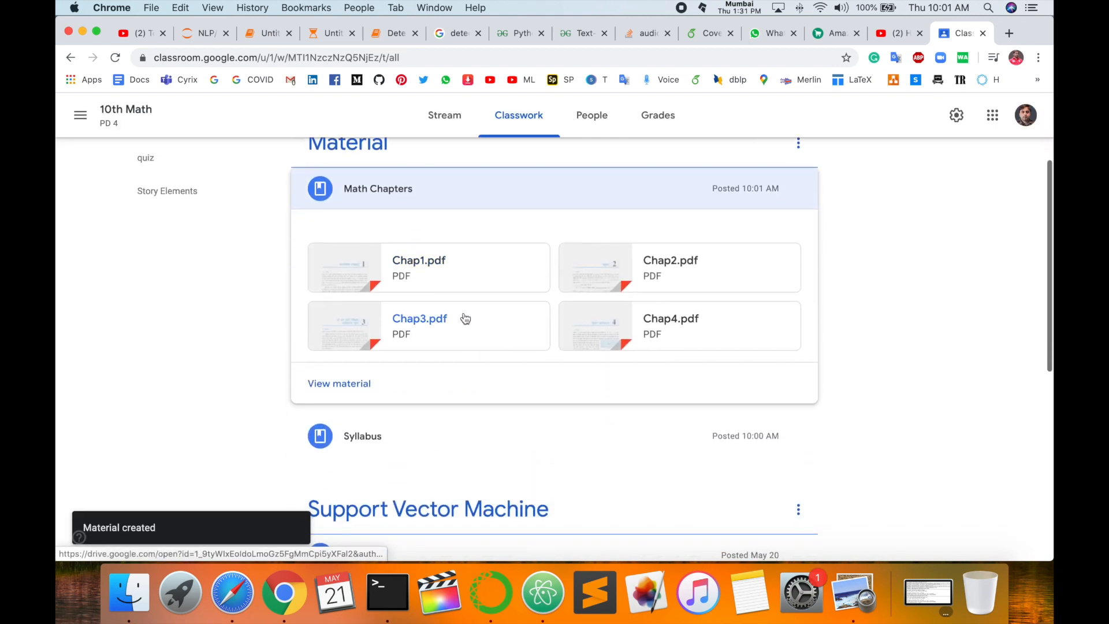
click(403, 198)
- Start a third classwork material and title it "Resources for Projects"
scroll(402, 197, up, 5)
click(335, 165)
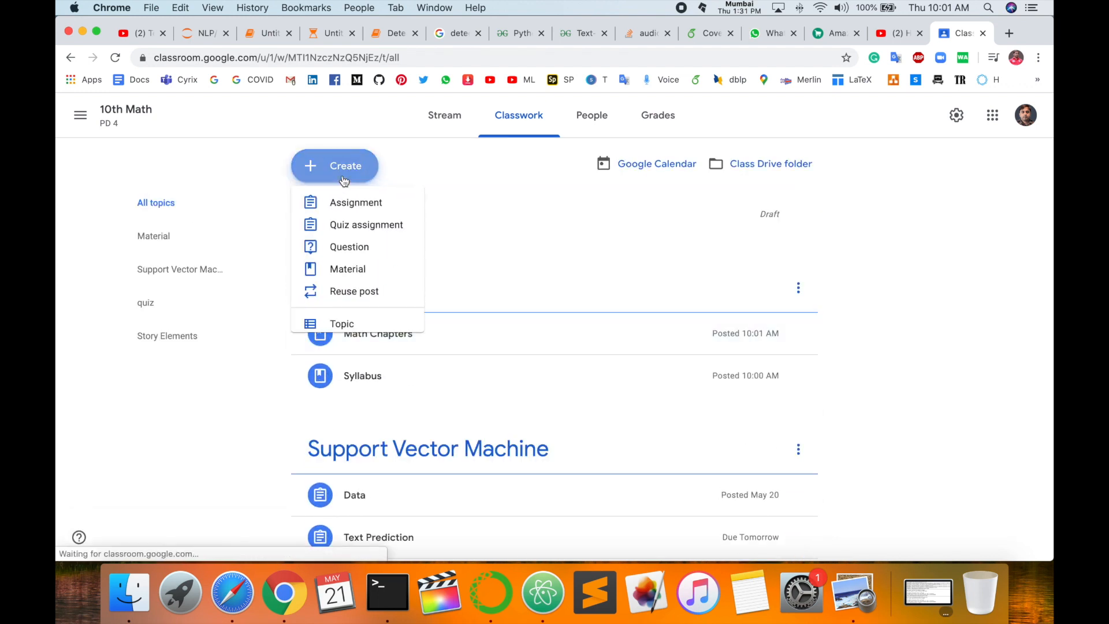
click(354, 273)
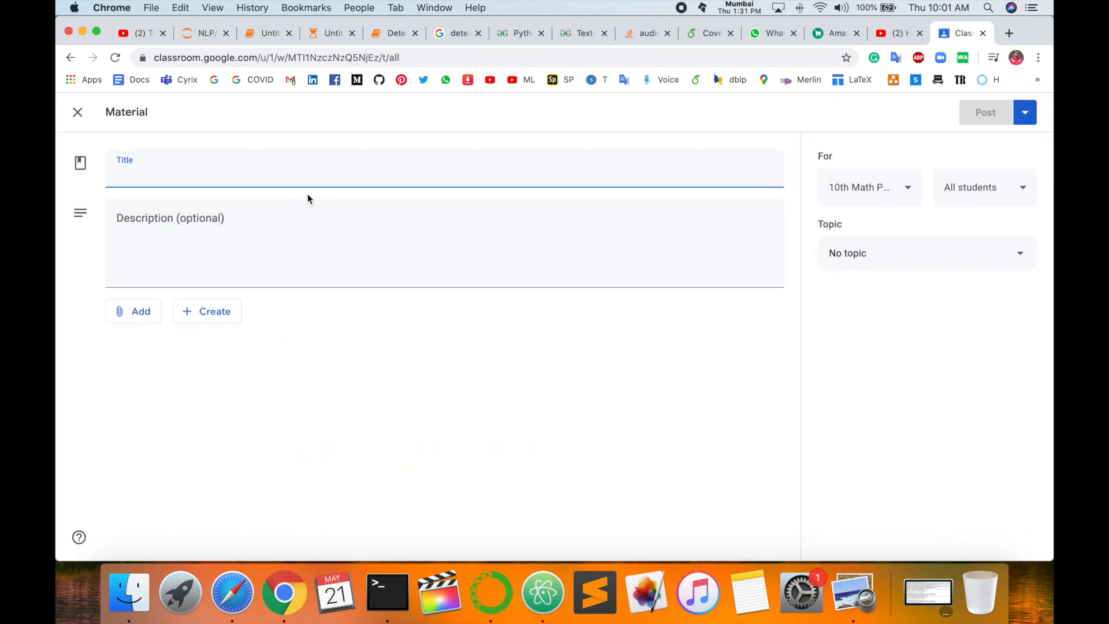
text(Reso)
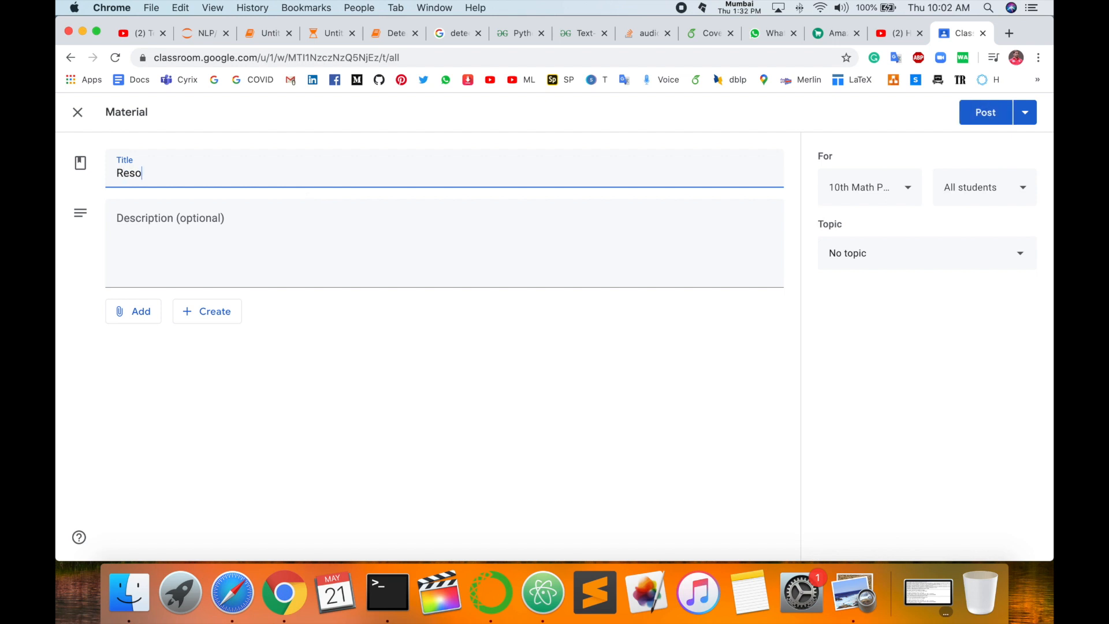
text(urces for Projects)
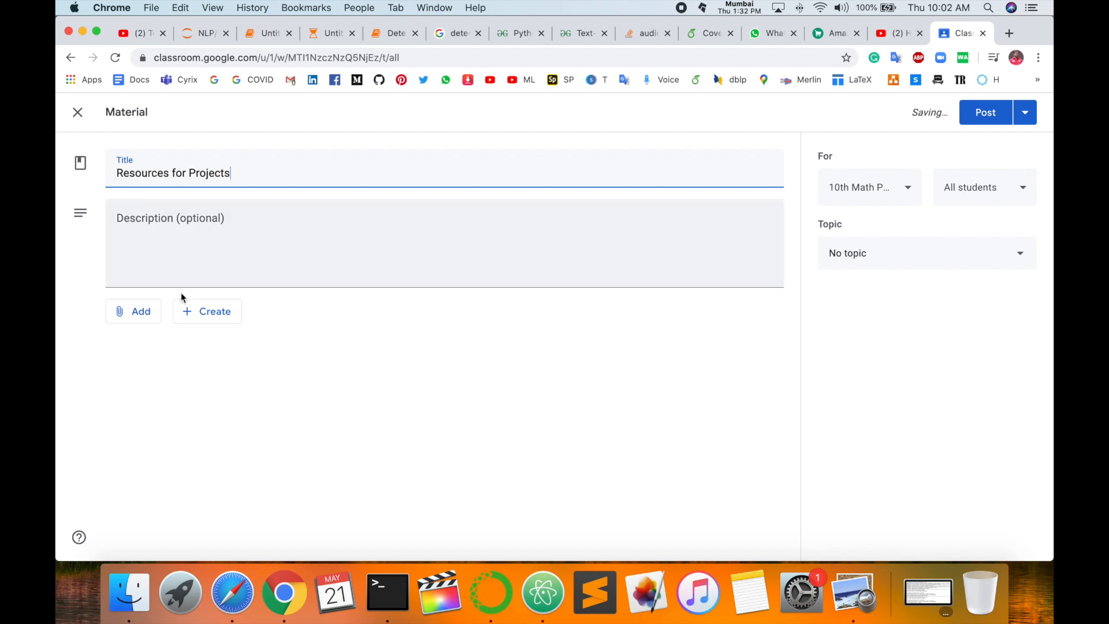
- Attach Project Guidelines.pdf from the computer, post the material without a topic, and expand its classwork entry
click(131, 316)
click(151, 380)
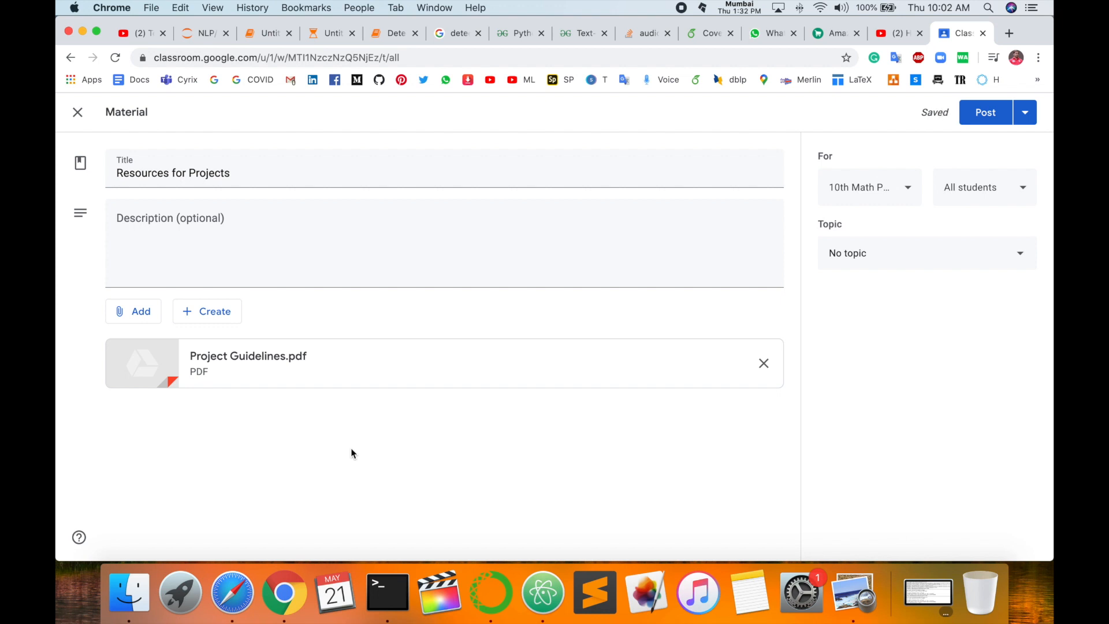
click(986, 113)
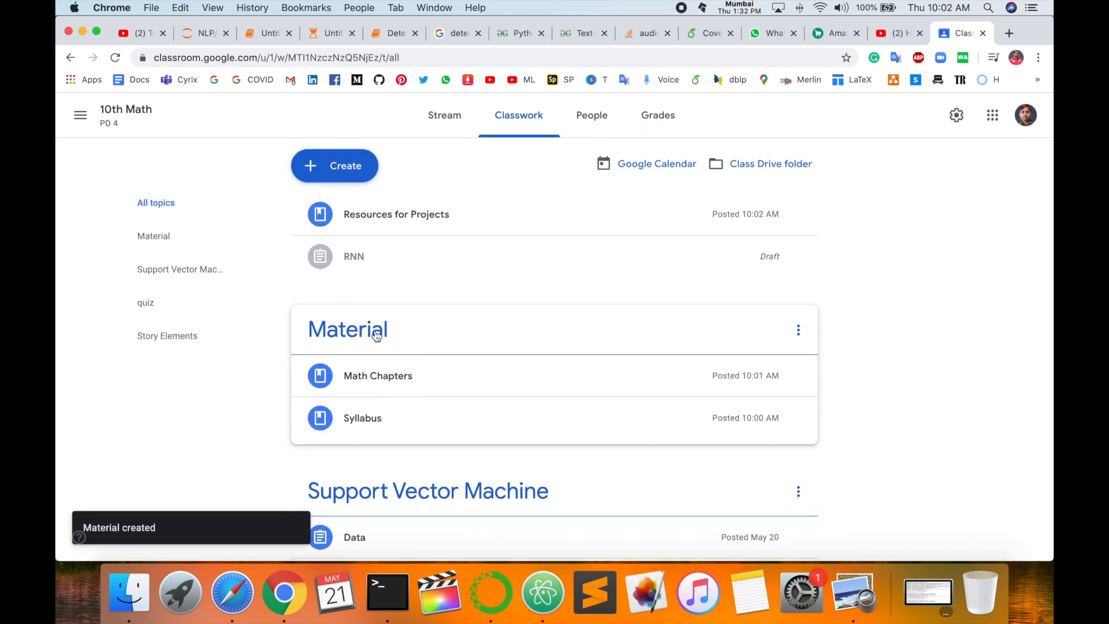
click(487, 225)
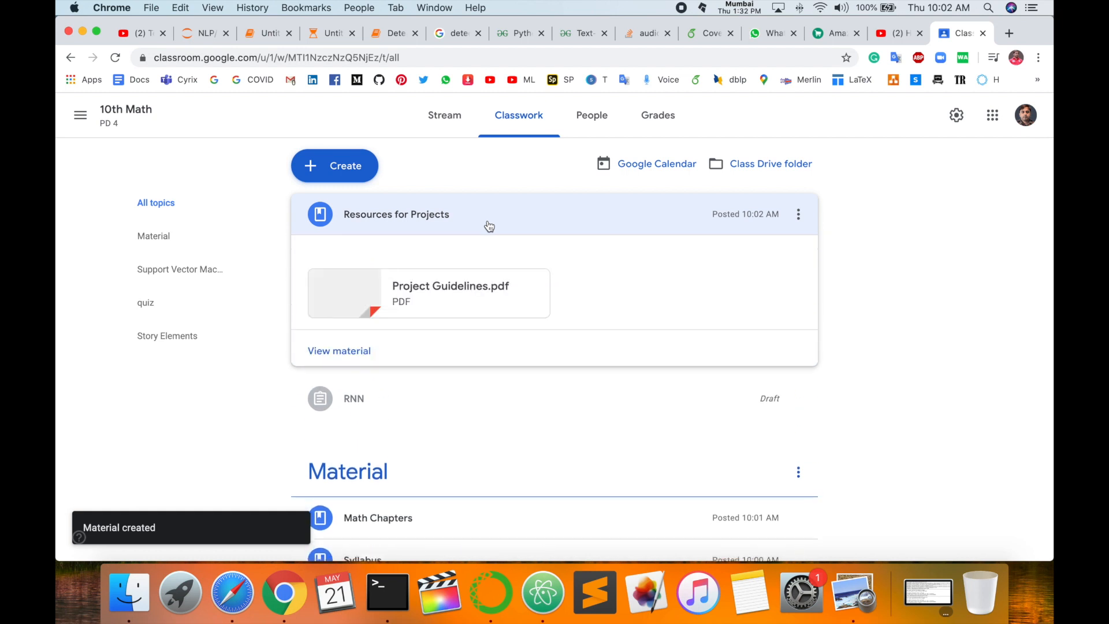
- Edit the posted Resources for Projects material to assign it to the existing "Material" topic, and save the change
click(365, 352)
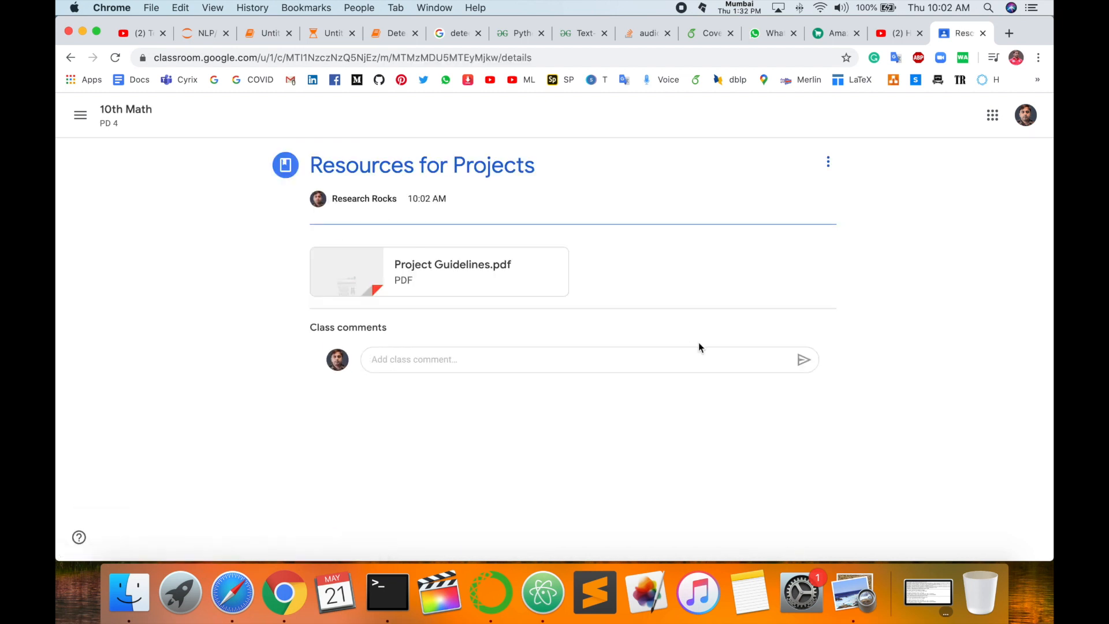
click(836, 169)
click(786, 184)
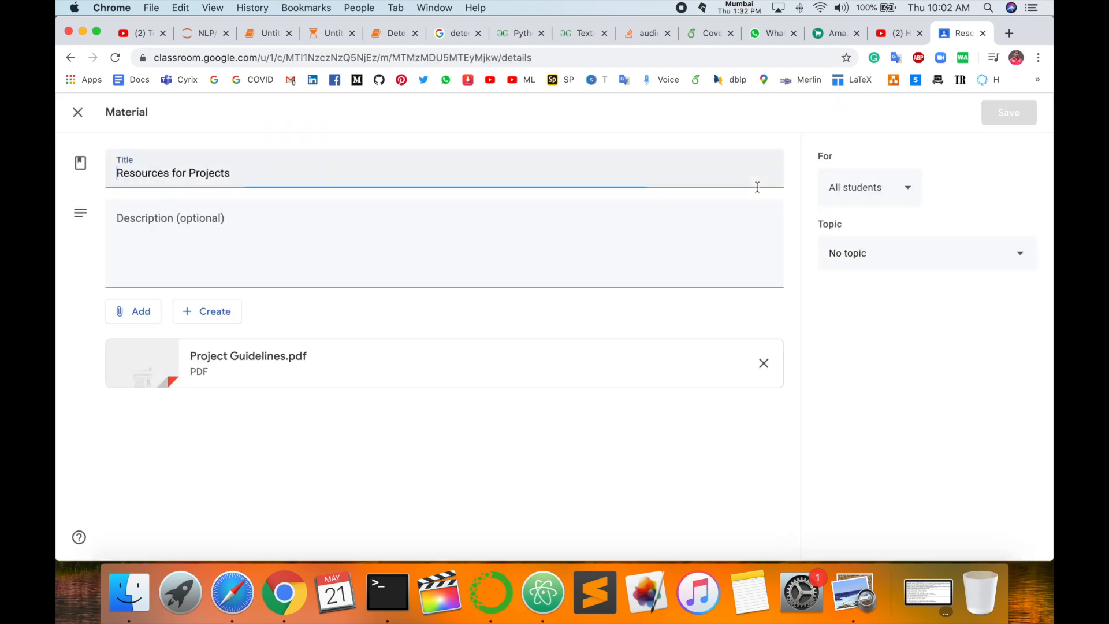
click(882, 255)
click(884, 331)
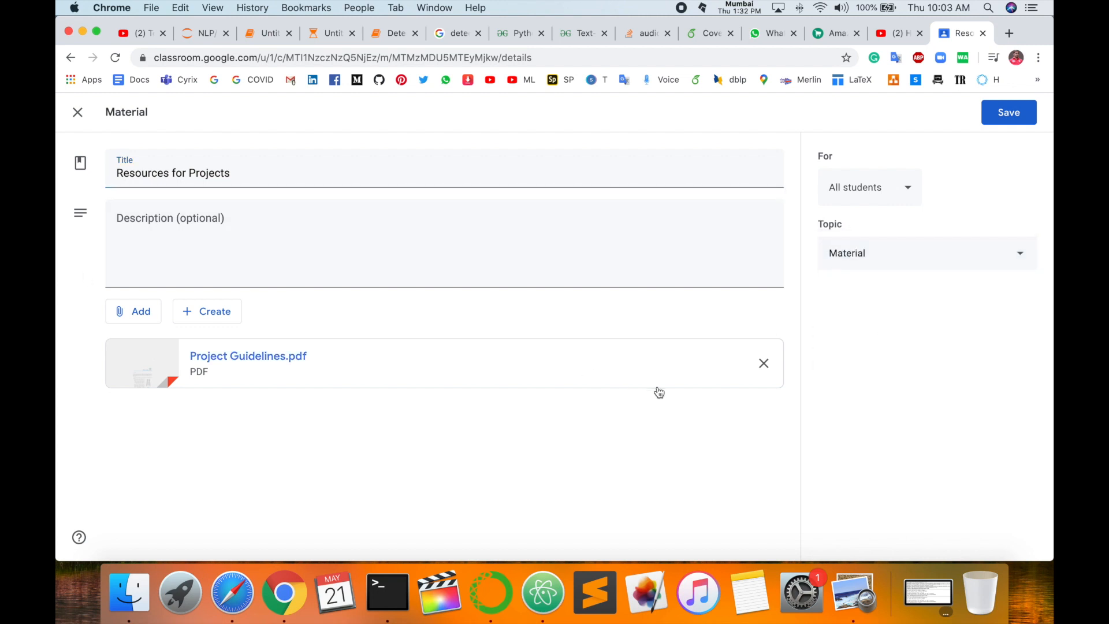
click(883, 267)
click(882, 263)
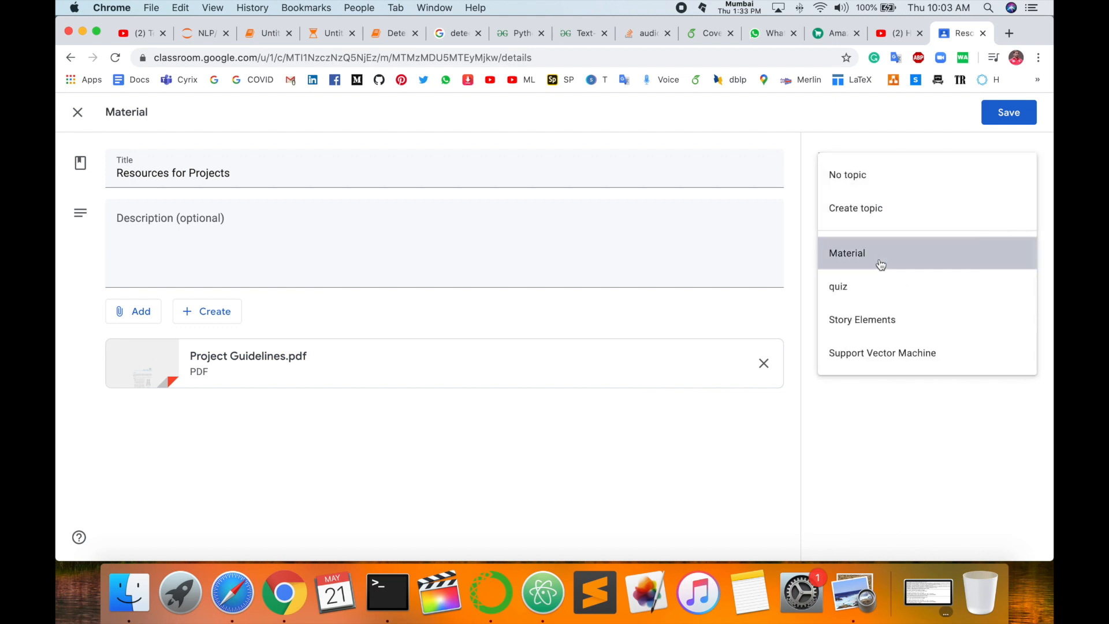
click(1008, 115)
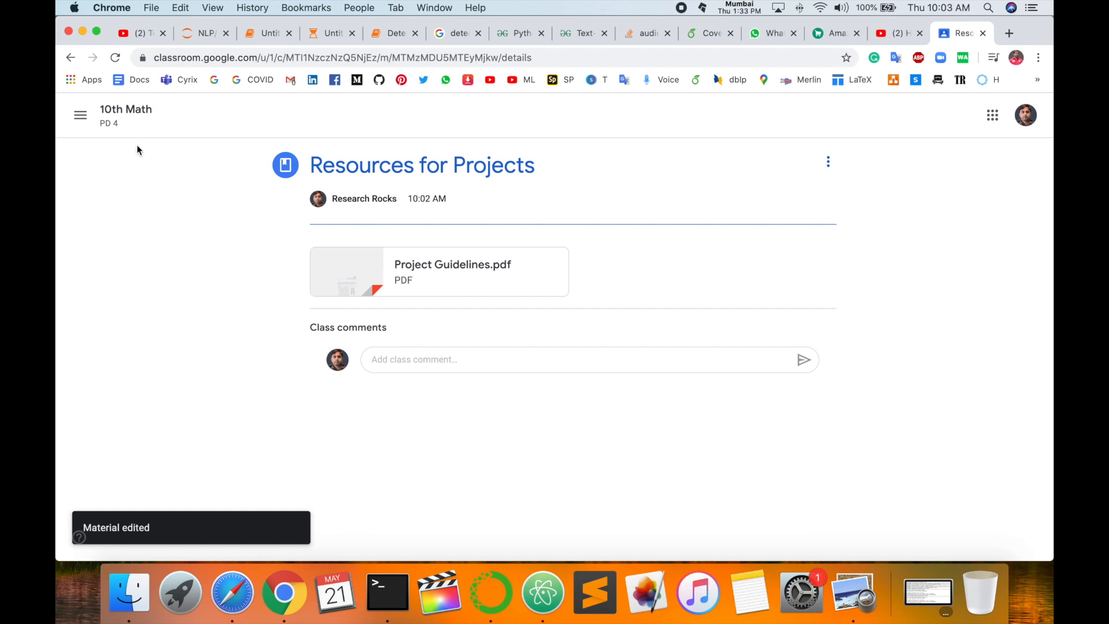
- Return to the 10th Math classwork list, check the Resources for Projects entry under the Material topic, and collapse it
click(144, 118)
scroll(601, 405, down, 2)
scroll(624, 418, up, 3)
click(508, 130)
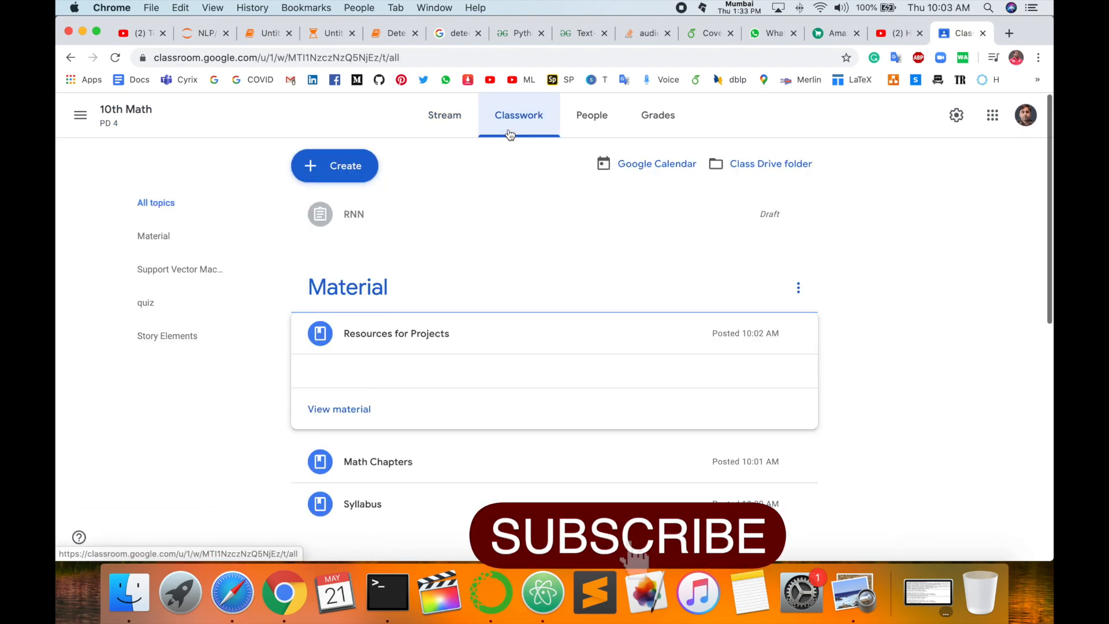
scroll(474, 231, down, 3)
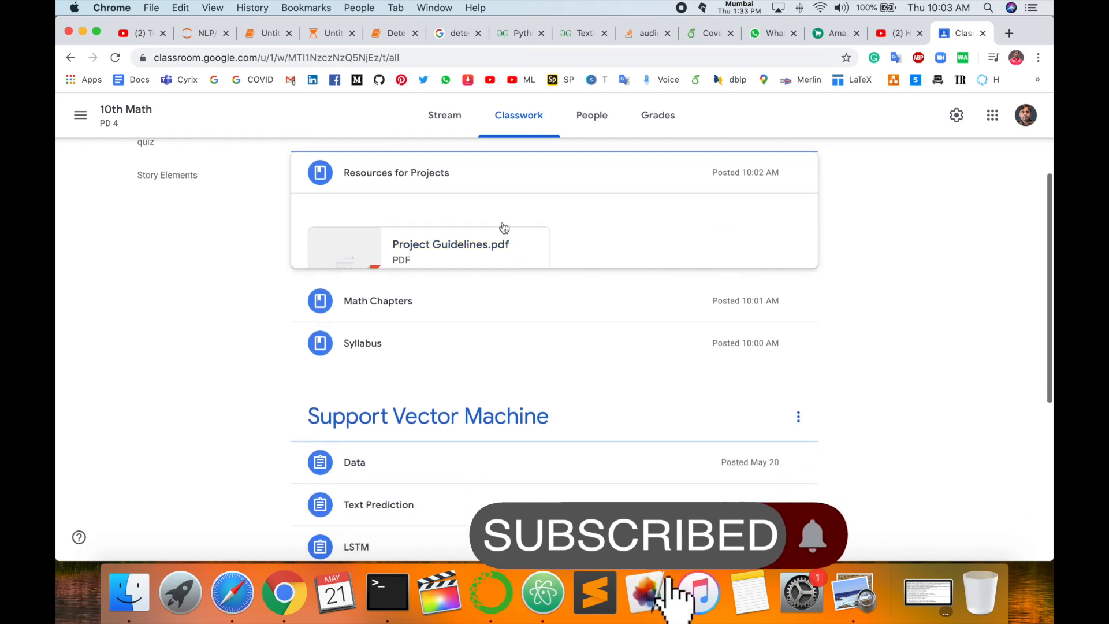
click(487, 181)
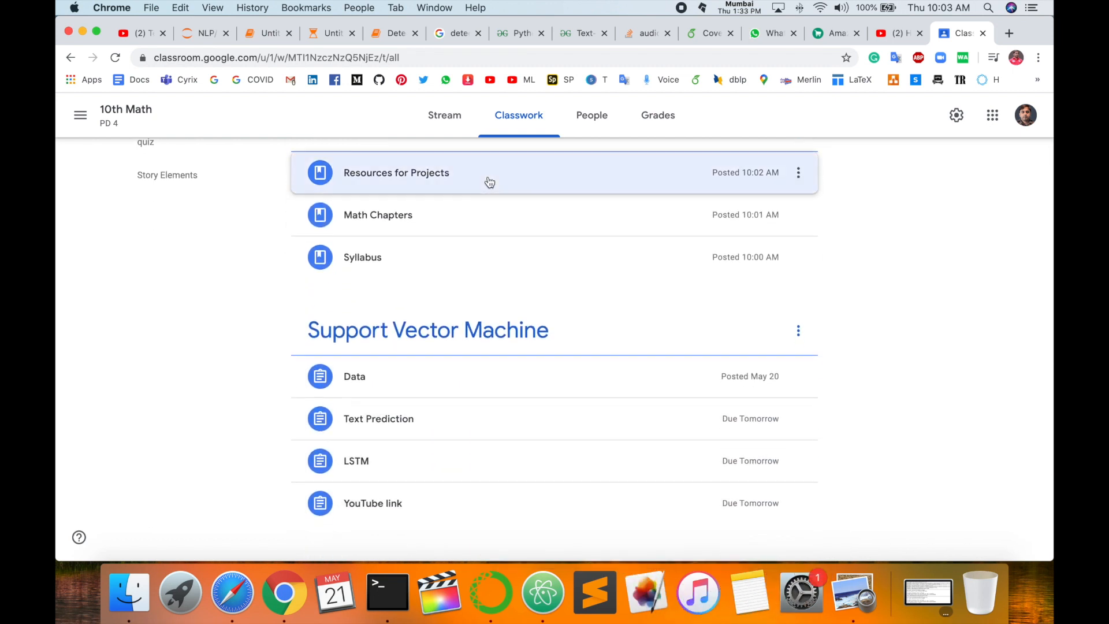
scroll(501, 253, up, 2)
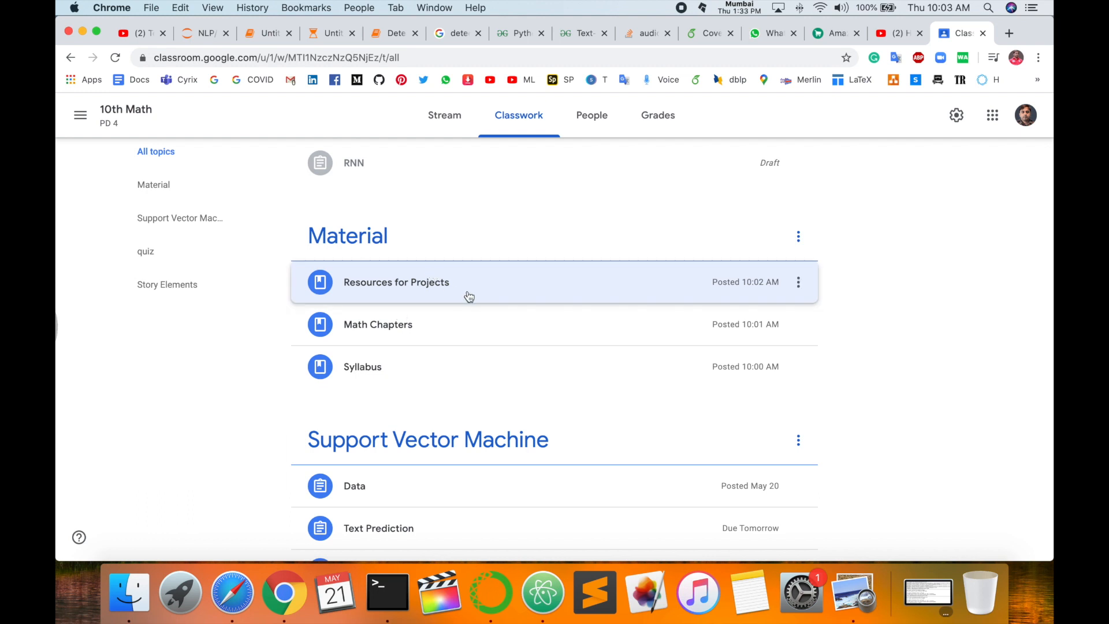
scroll(469, 296, up, 2)
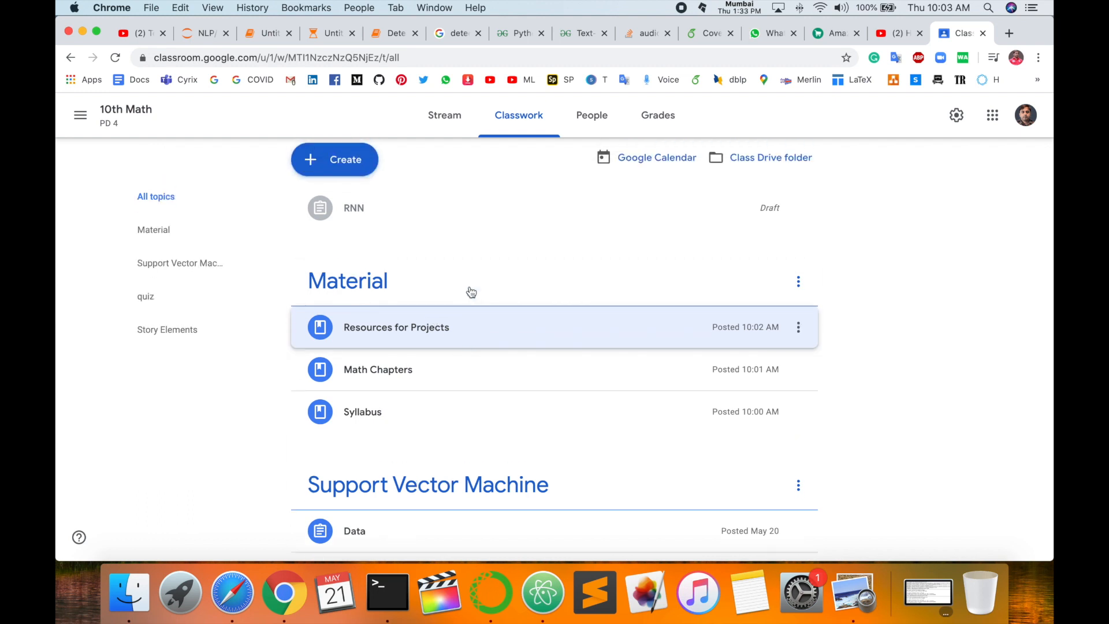
- Start a fourth classwork material and title it "Check Your Greds"
click(344, 169)
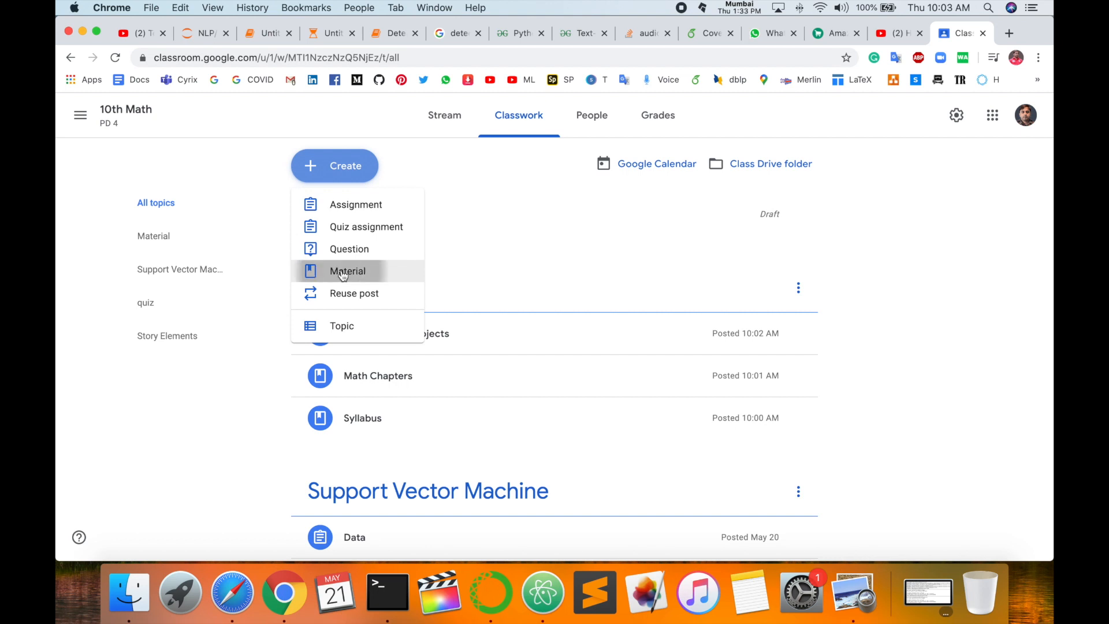
click(346, 271)
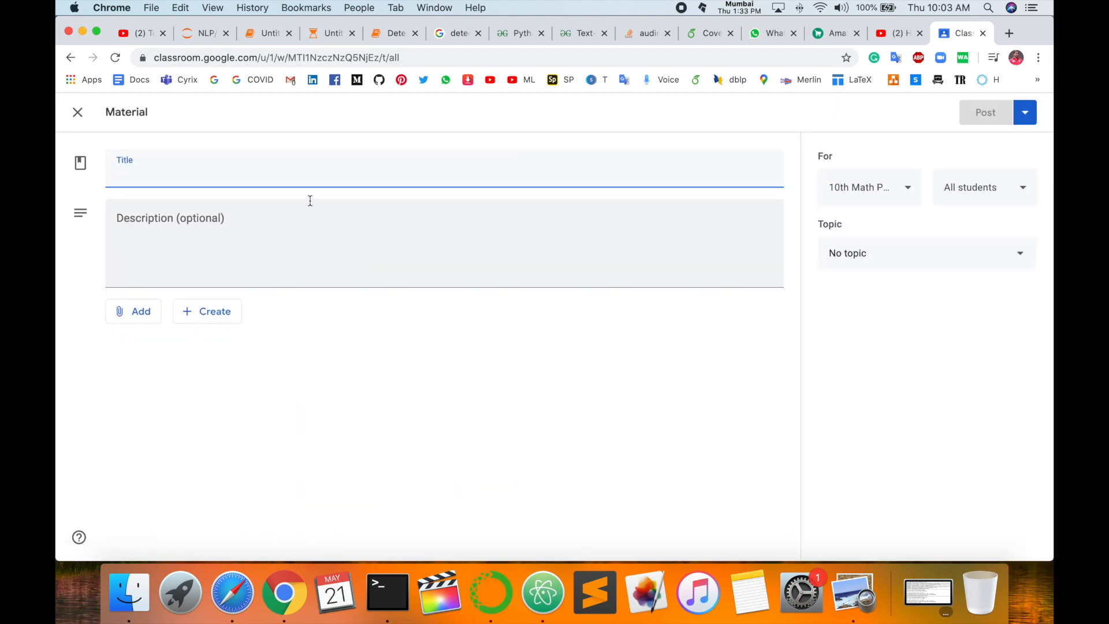
text(Check Your Greds)
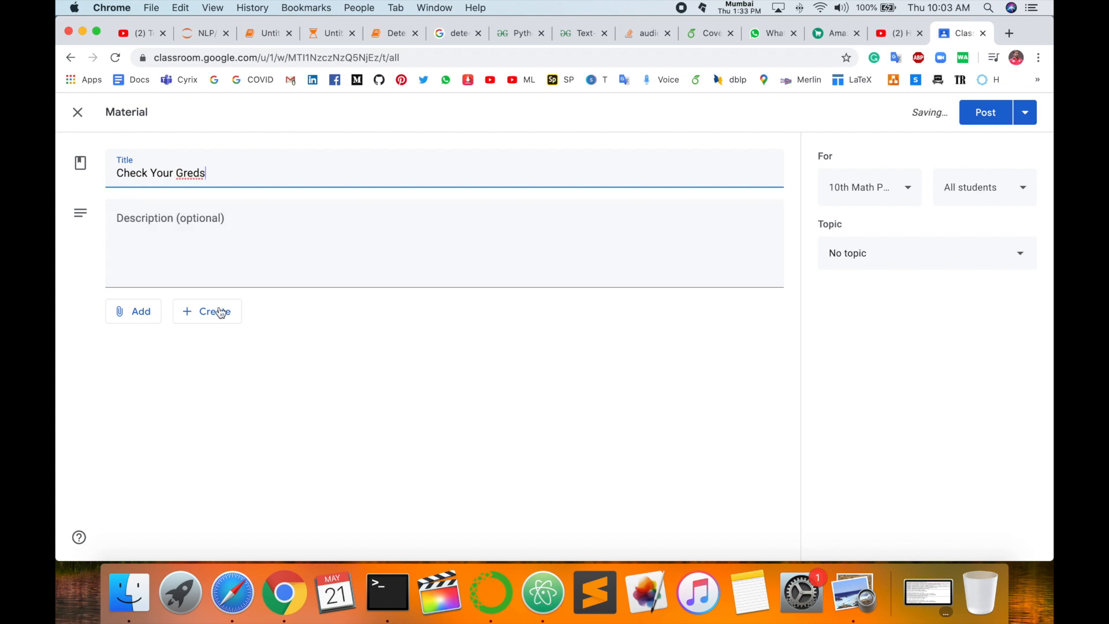
- Attach Check Your Grades.pdf from the computer's Desktop folder to the new material
click(133, 310)
click(138, 383)
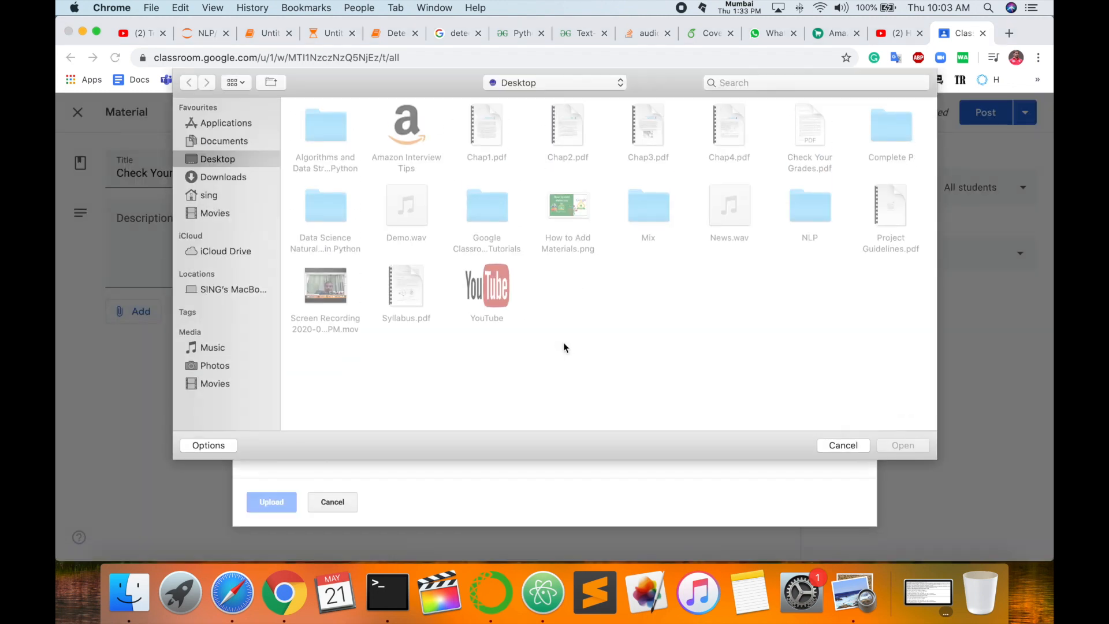
double_click(809, 122)
click(279, 507)
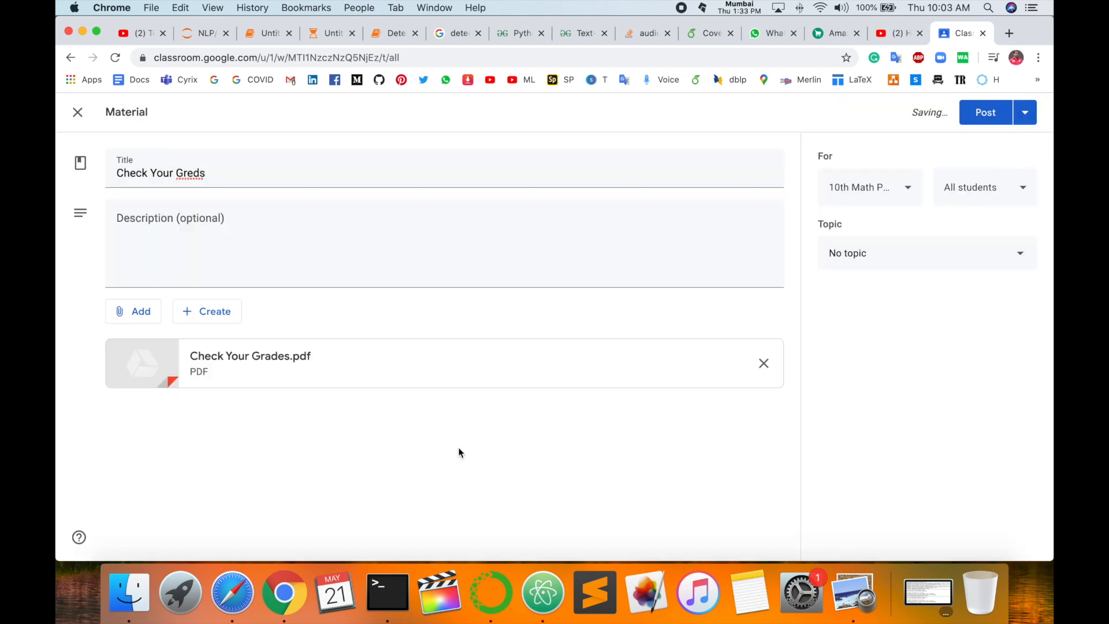
- Assign the Check Your Greds material to the existing "Material" topic and post it
click(943, 250)
click(876, 328)
click(991, 117)
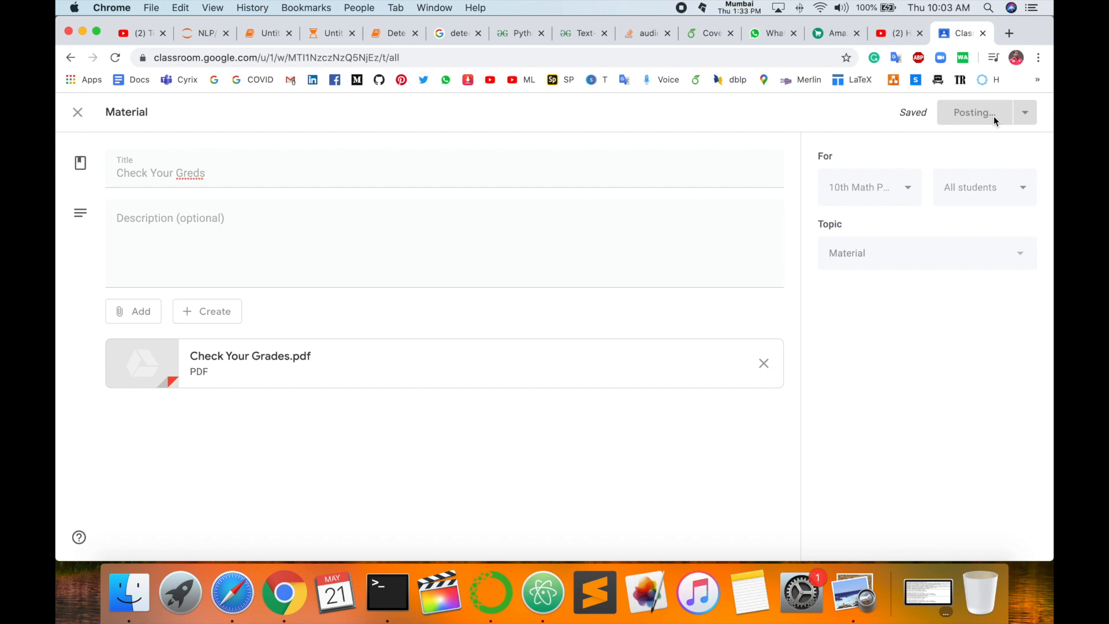